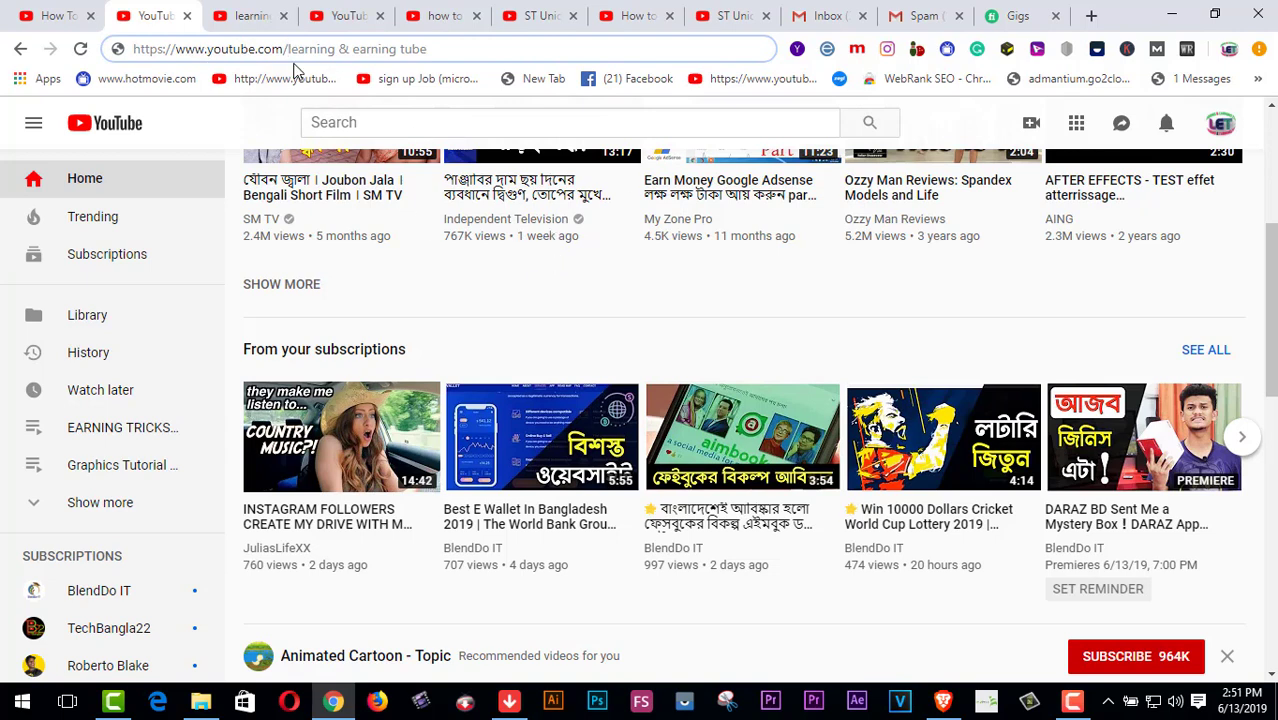
# Step: Browse the learning & earning tube Videos grid down and back up, then return to the home feed
pyautogui.click(258, 17)
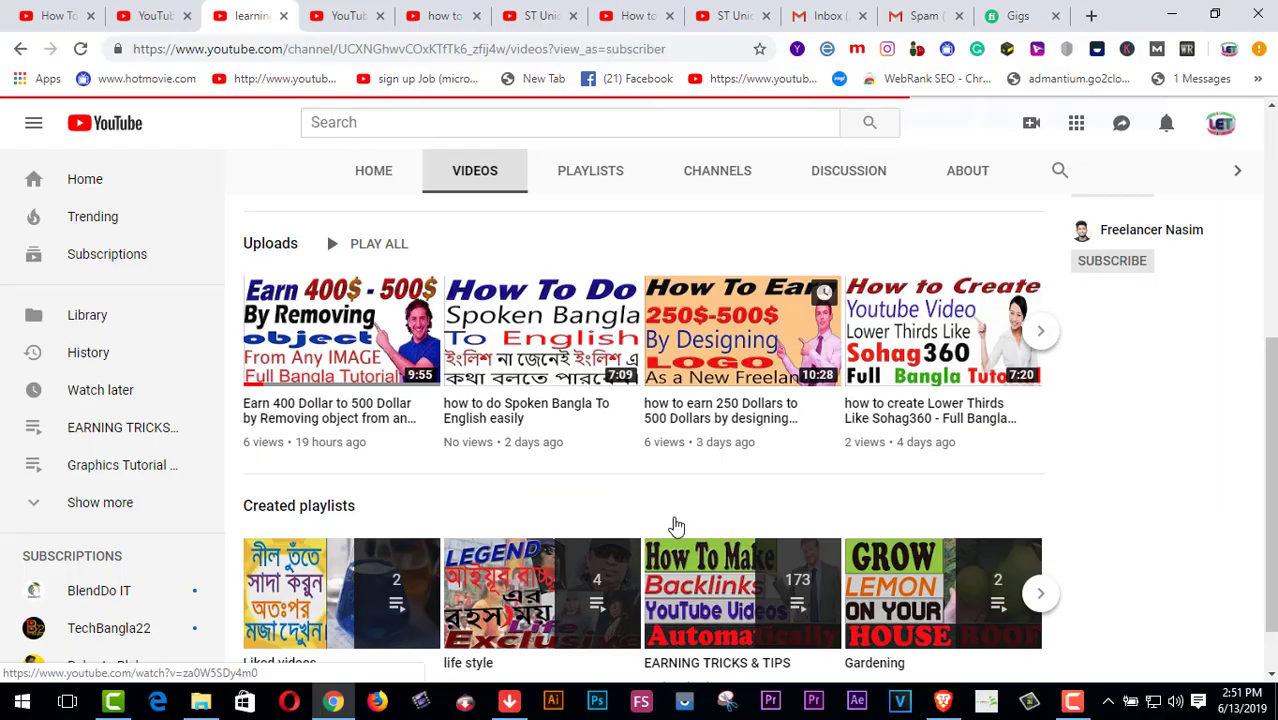
pyautogui.scroll(-3, 677, 525)
pyautogui.scroll(-8, 677, 525)
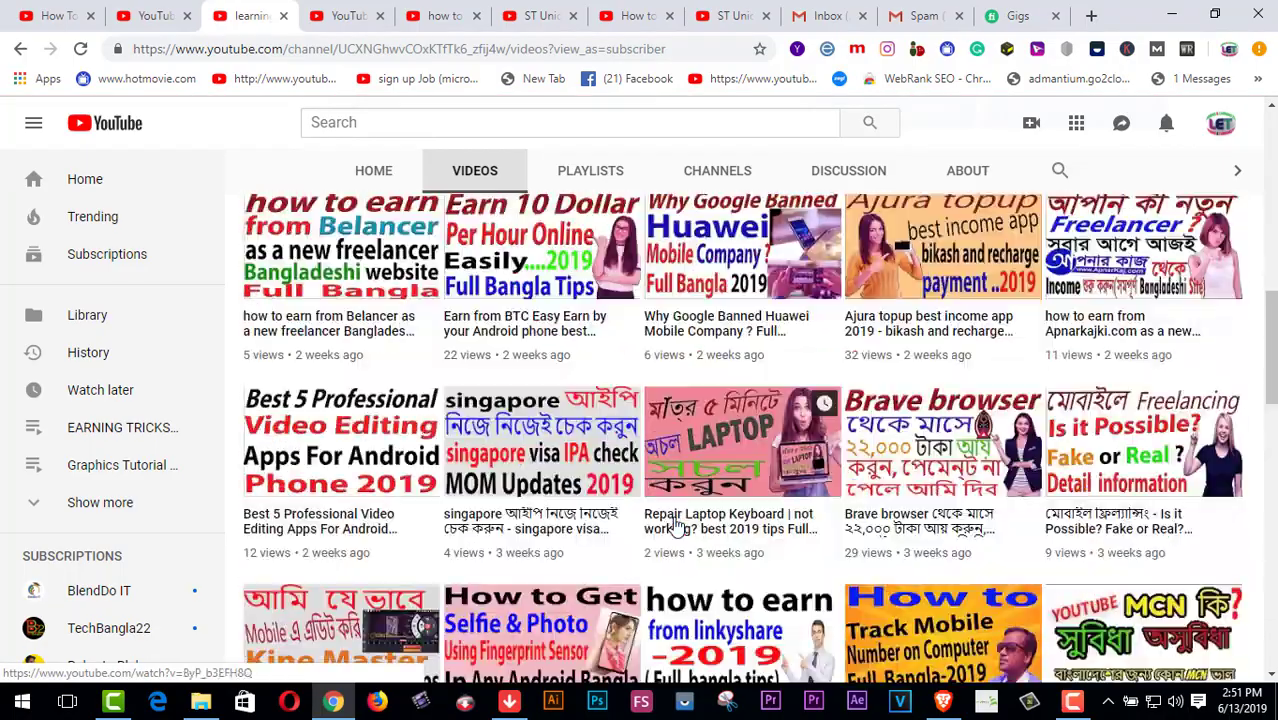
pyautogui.scroll(-8, 677, 525)
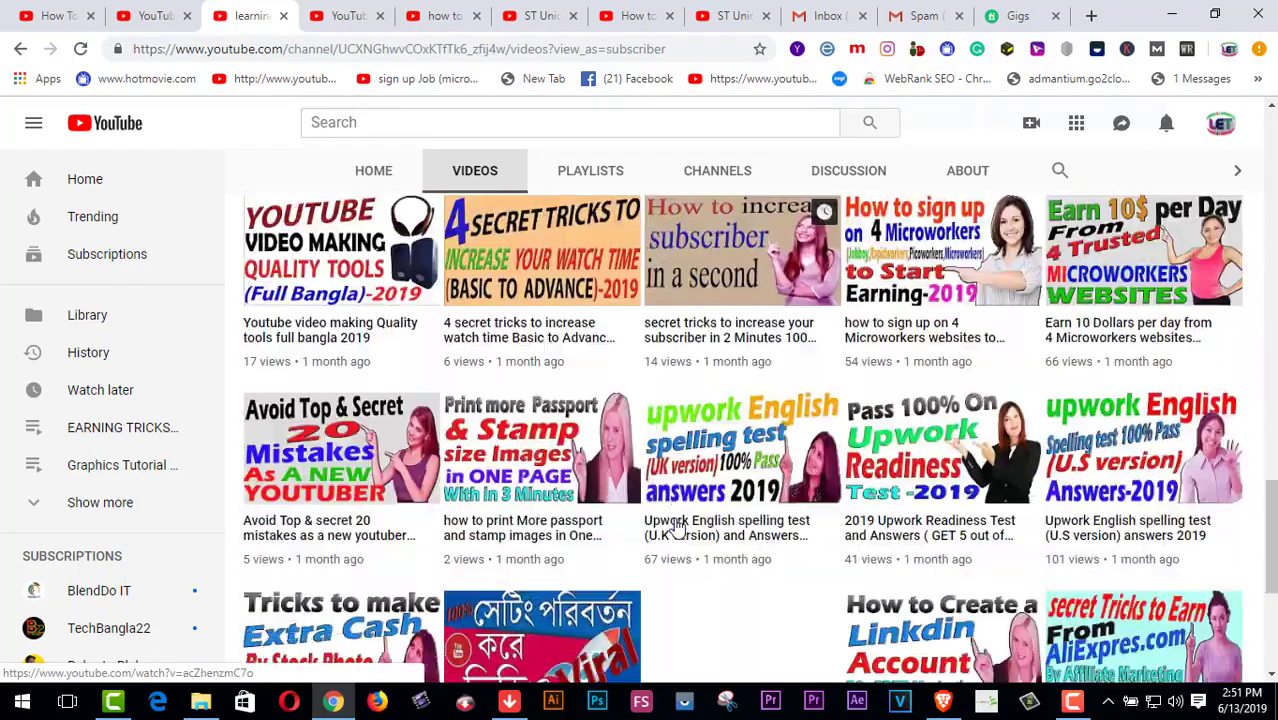
pyautogui.scroll(-10, 677, 525)
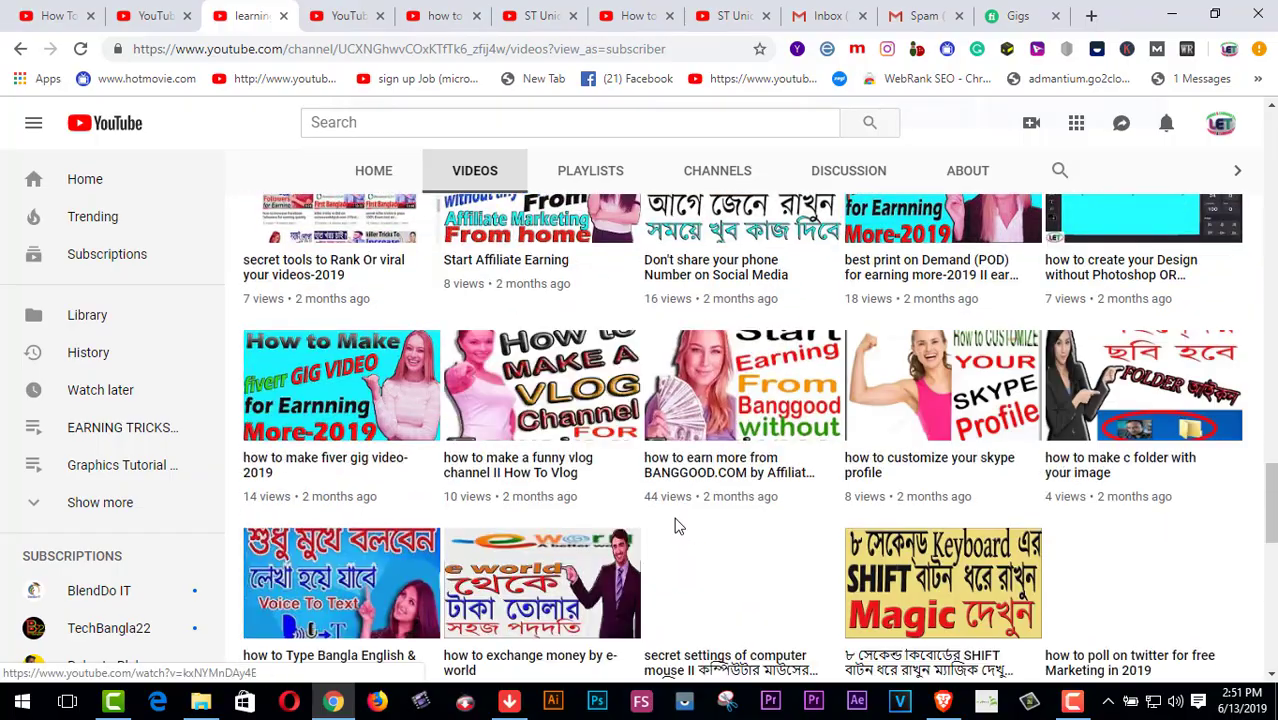
pyautogui.scroll(-5, 677, 525)
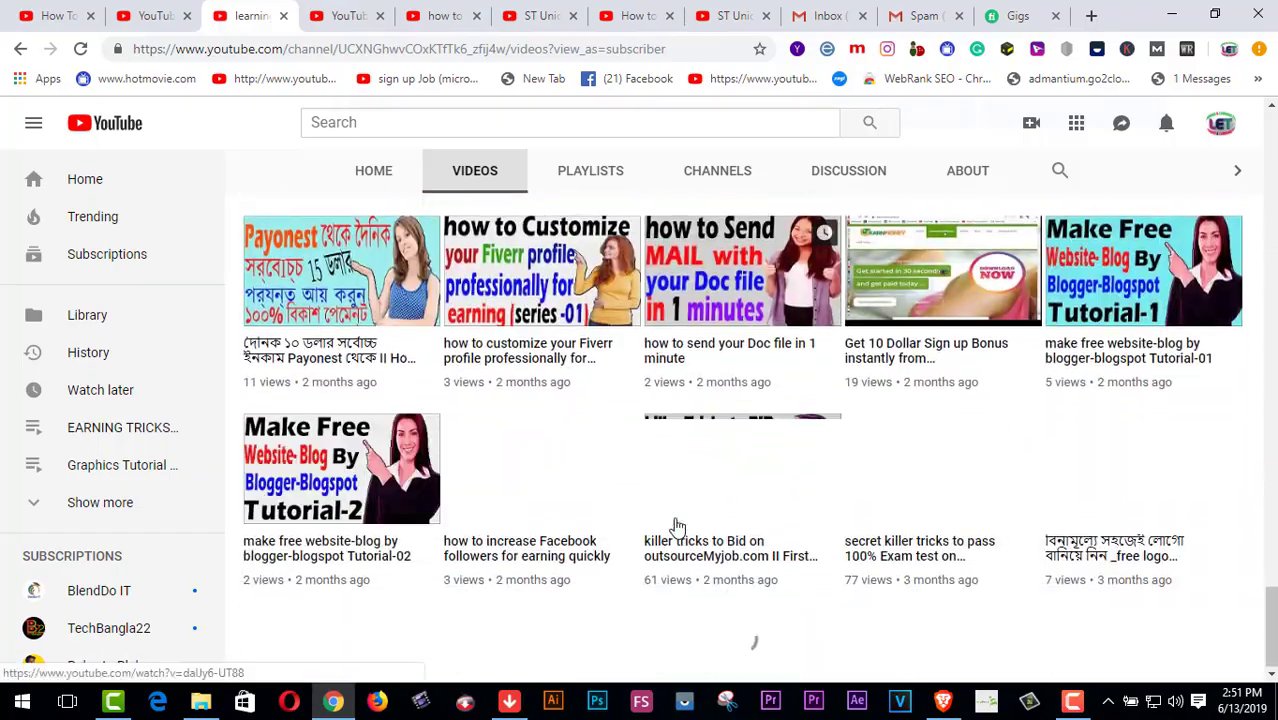
pyautogui.scroll(3, 677, 527)
pyautogui.scroll(15, 677, 525)
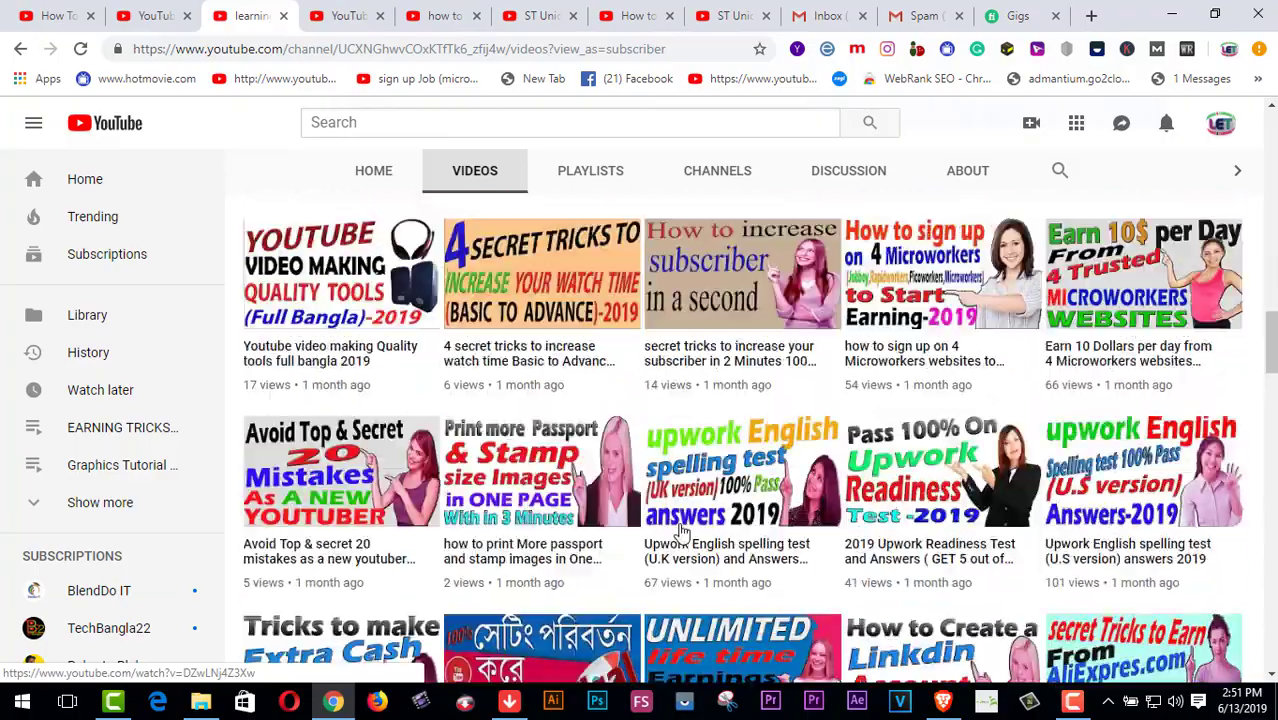
pyautogui.scroll(5, 688, 540)
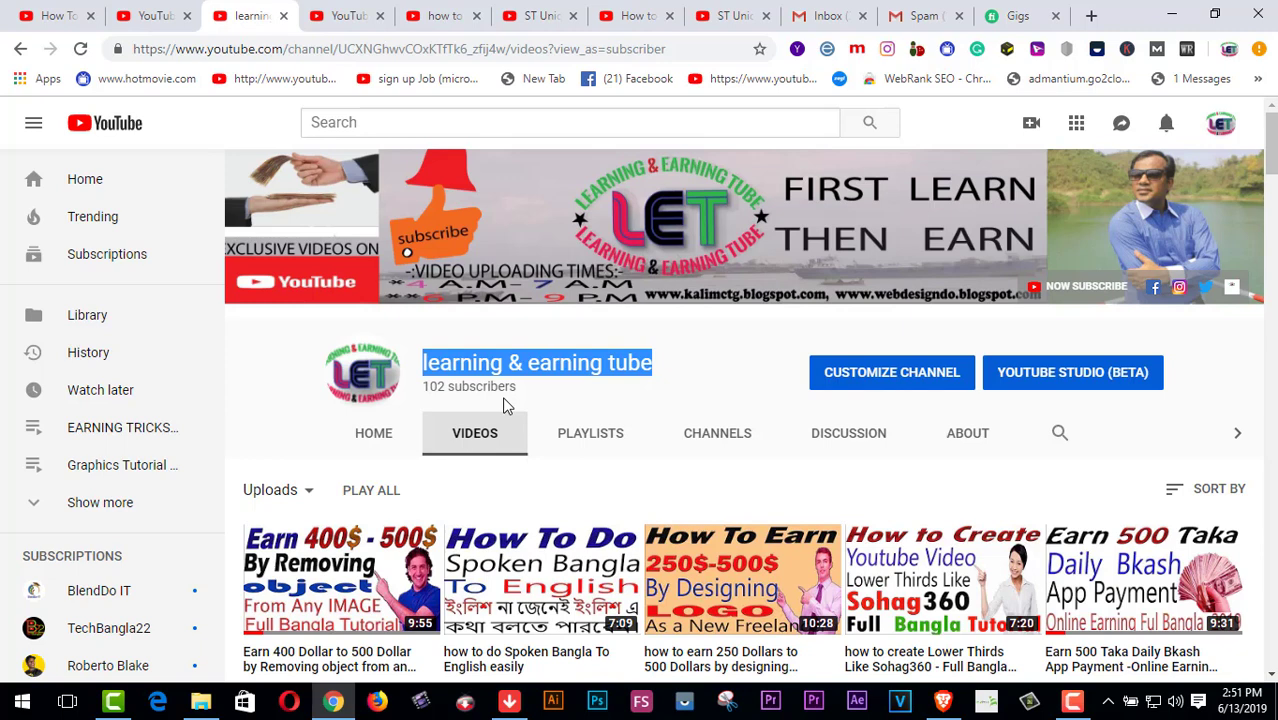
pyautogui.click(150, 16)
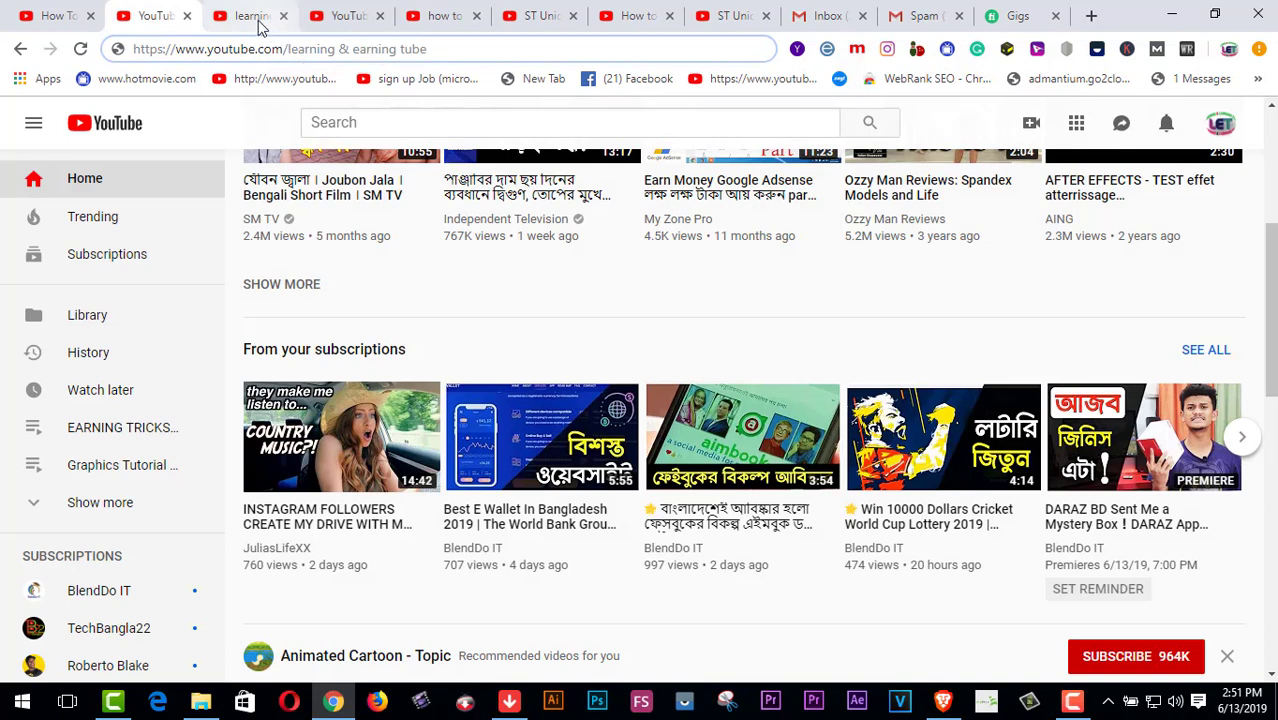
# Step: Open YouTube Studio (beta) from the account menu on the learning & earning tube channel page
pyautogui.click(250, 16)
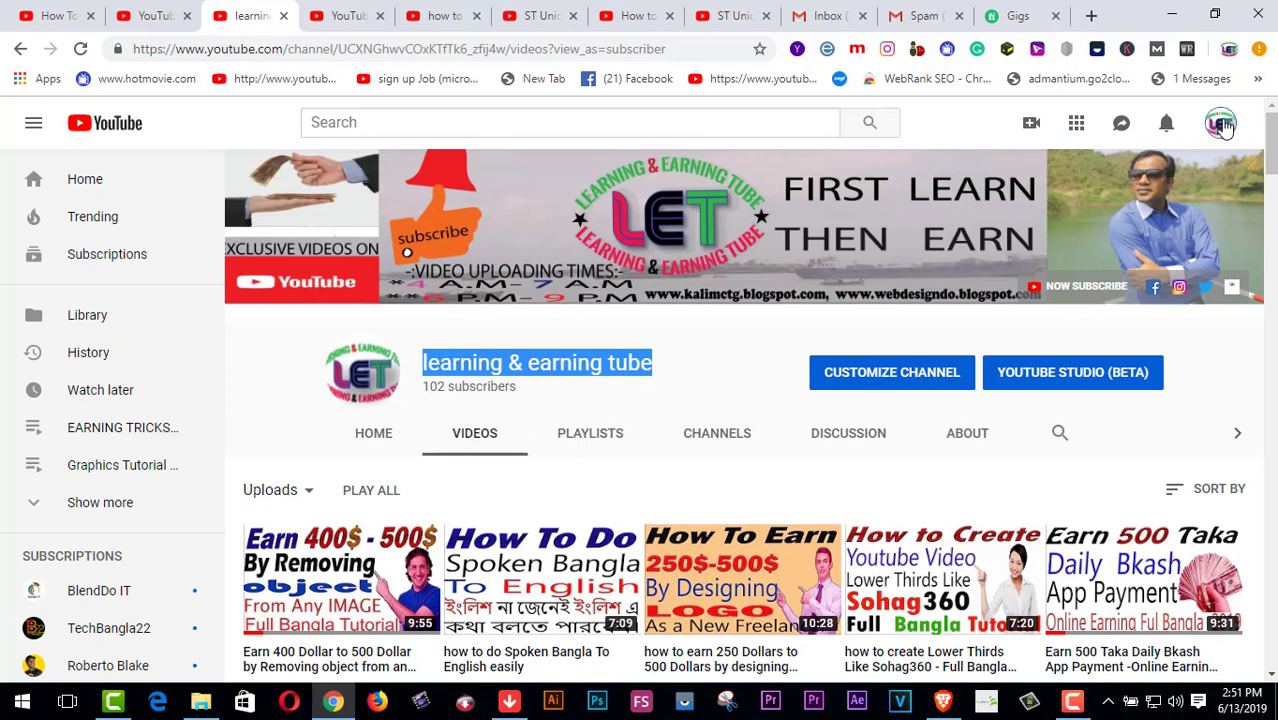
pyautogui.click(1222, 125)
pyautogui.click(985, 320)
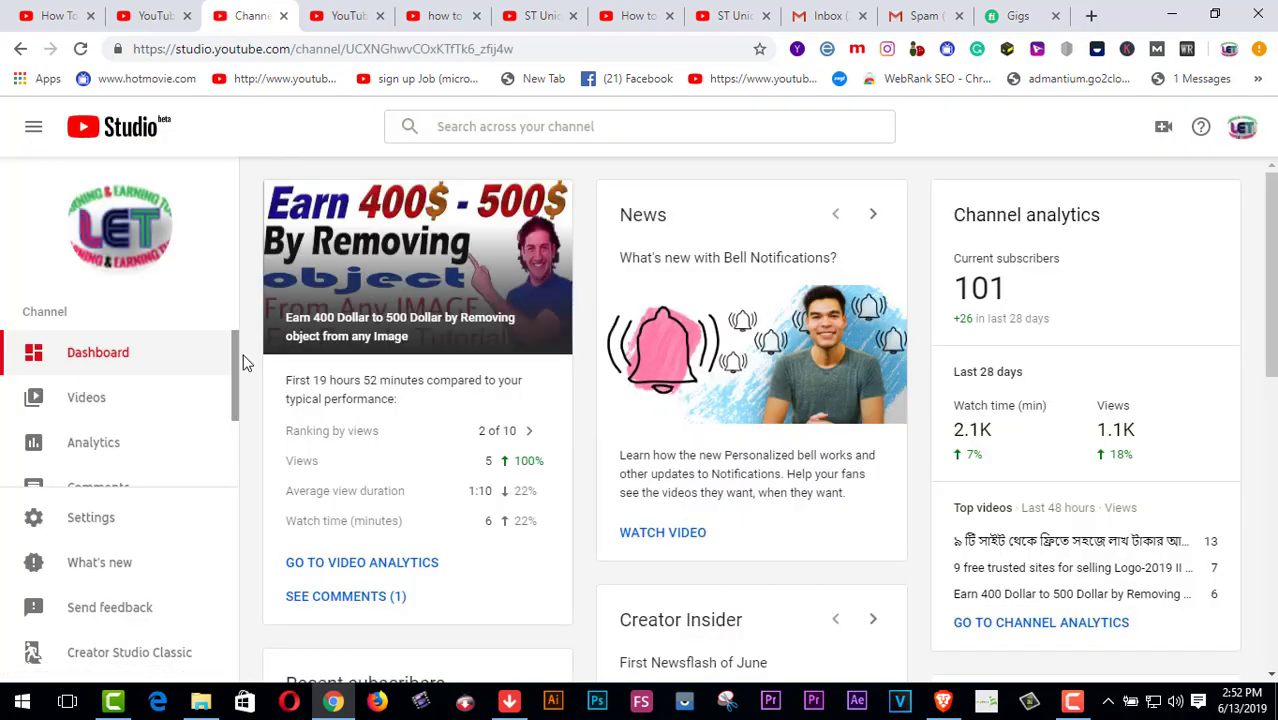
# Step: Leave YouTube Studio for Creator Studio Classic, submitting 'Other' as the feedback reason
pyautogui.scroll(-2, 234, 380)
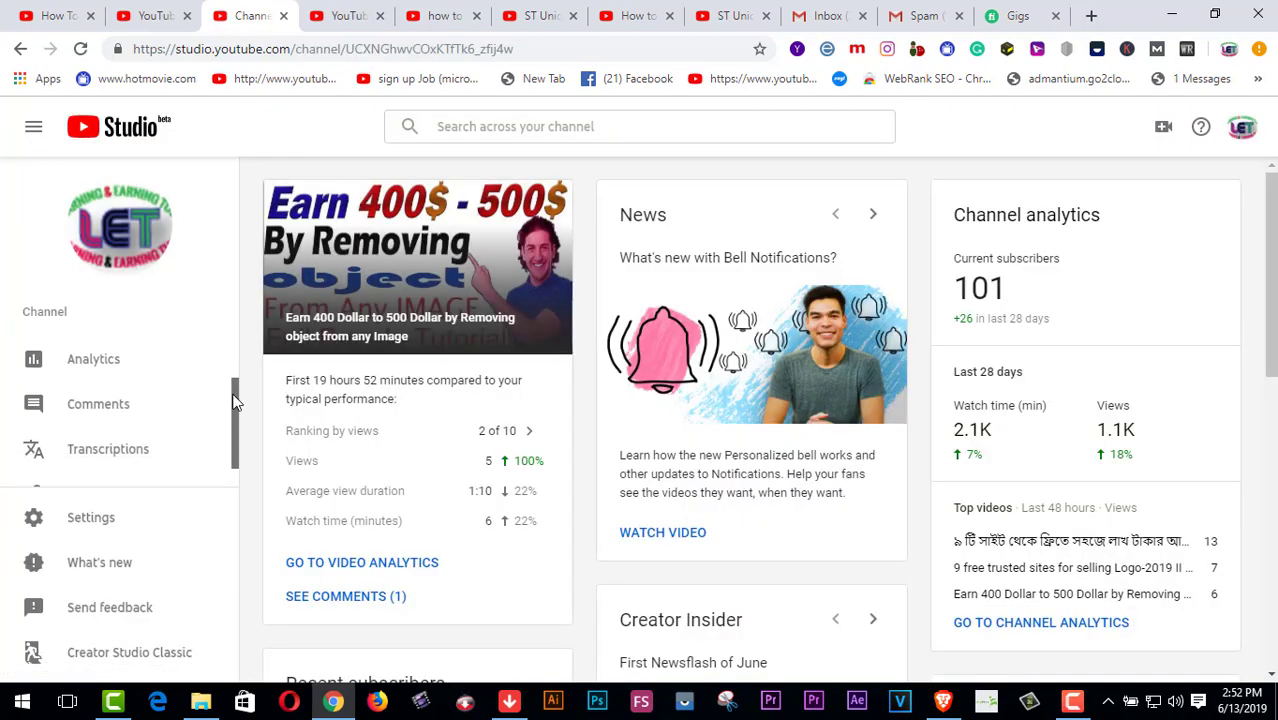
pyautogui.click(137, 660)
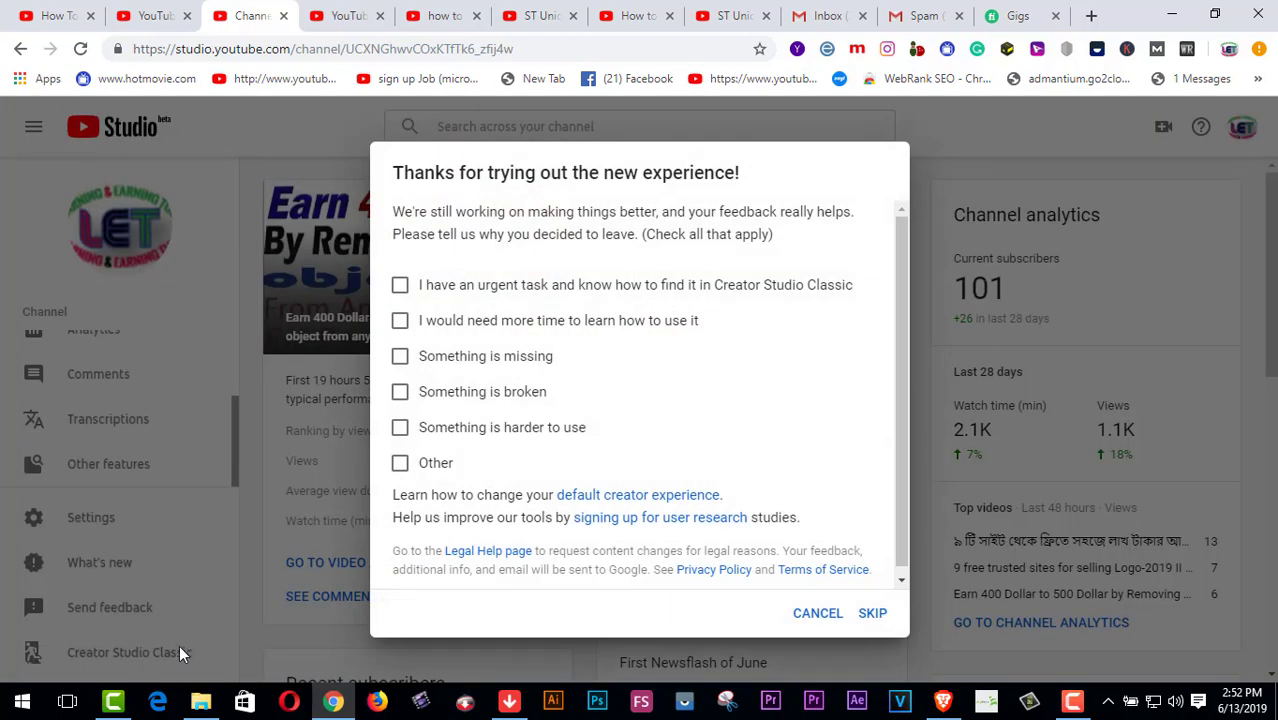
pyautogui.click(400, 465)
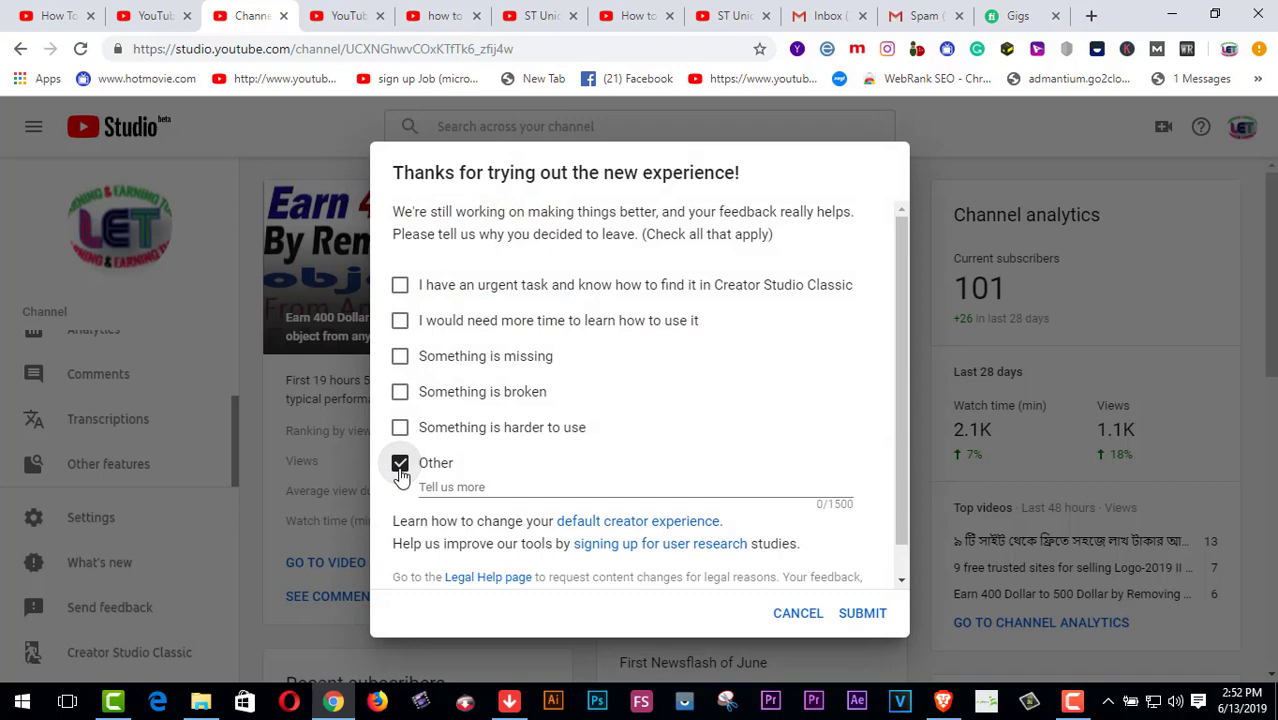
pyautogui.click(870, 618)
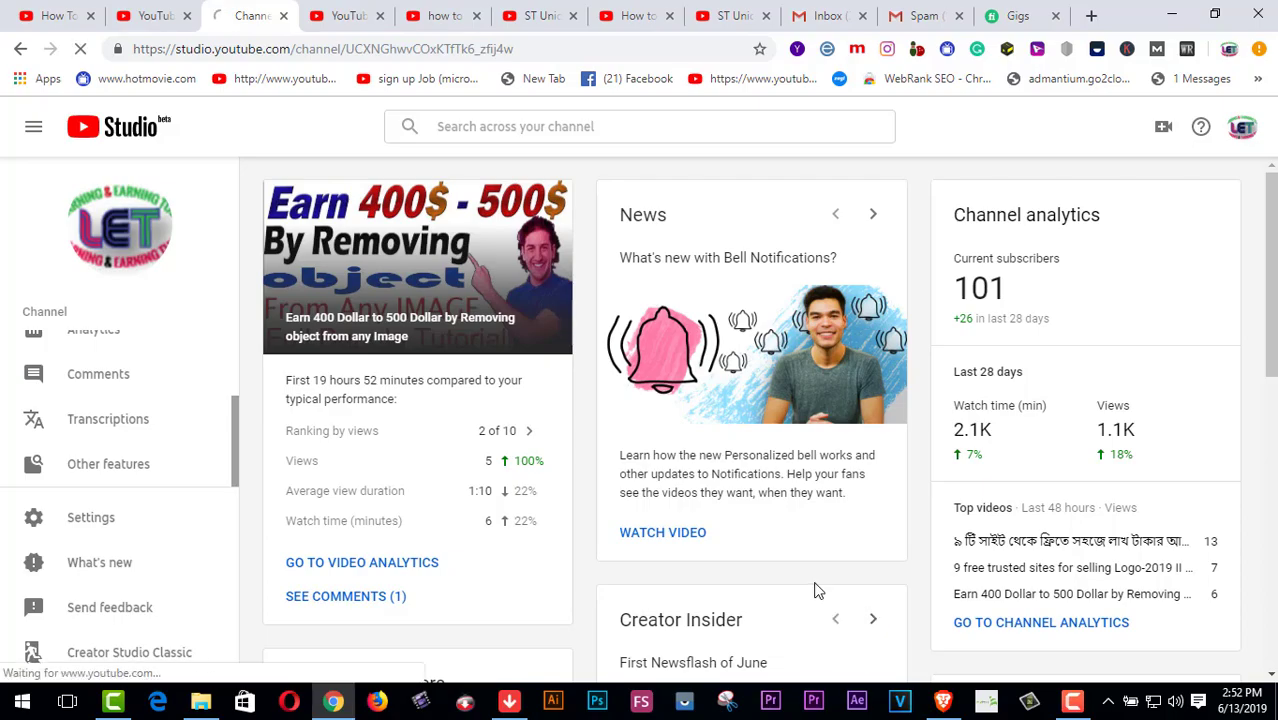
pyautogui.scroll(-1, 812, 590)
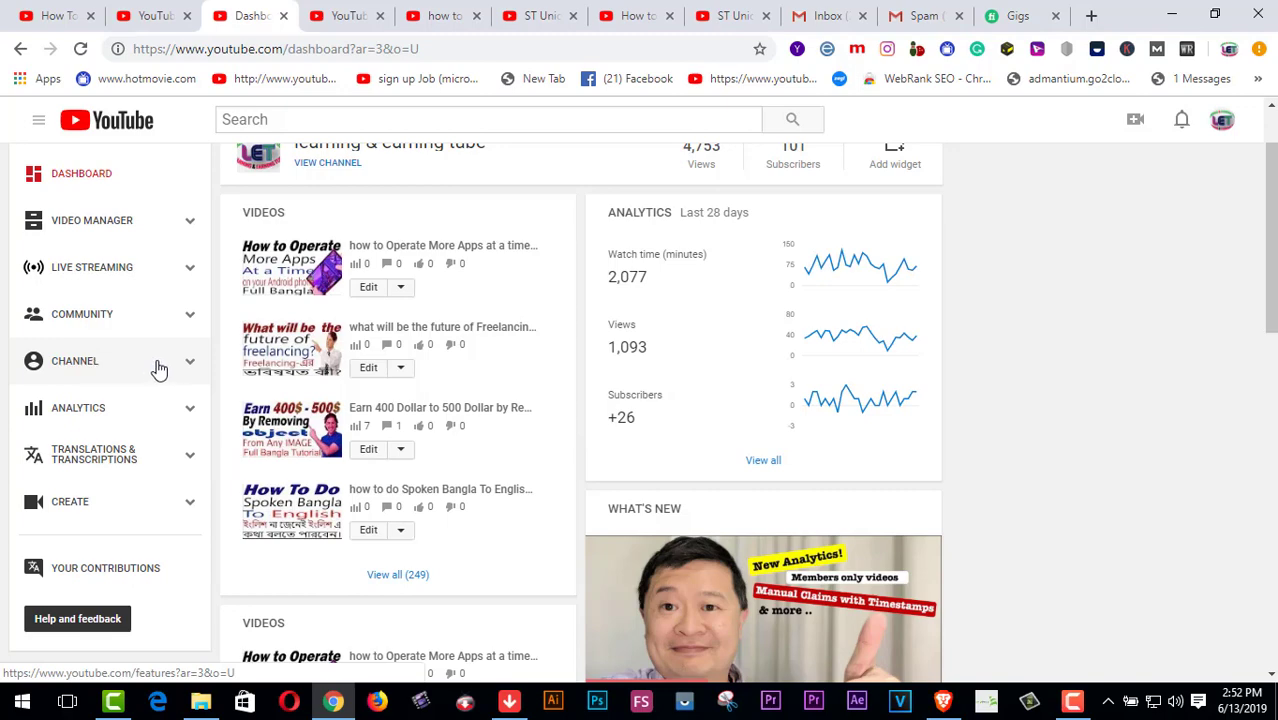
# Step: Enable the Custom URL card in the CHANNEL Status and features page
pyautogui.click(193, 370)
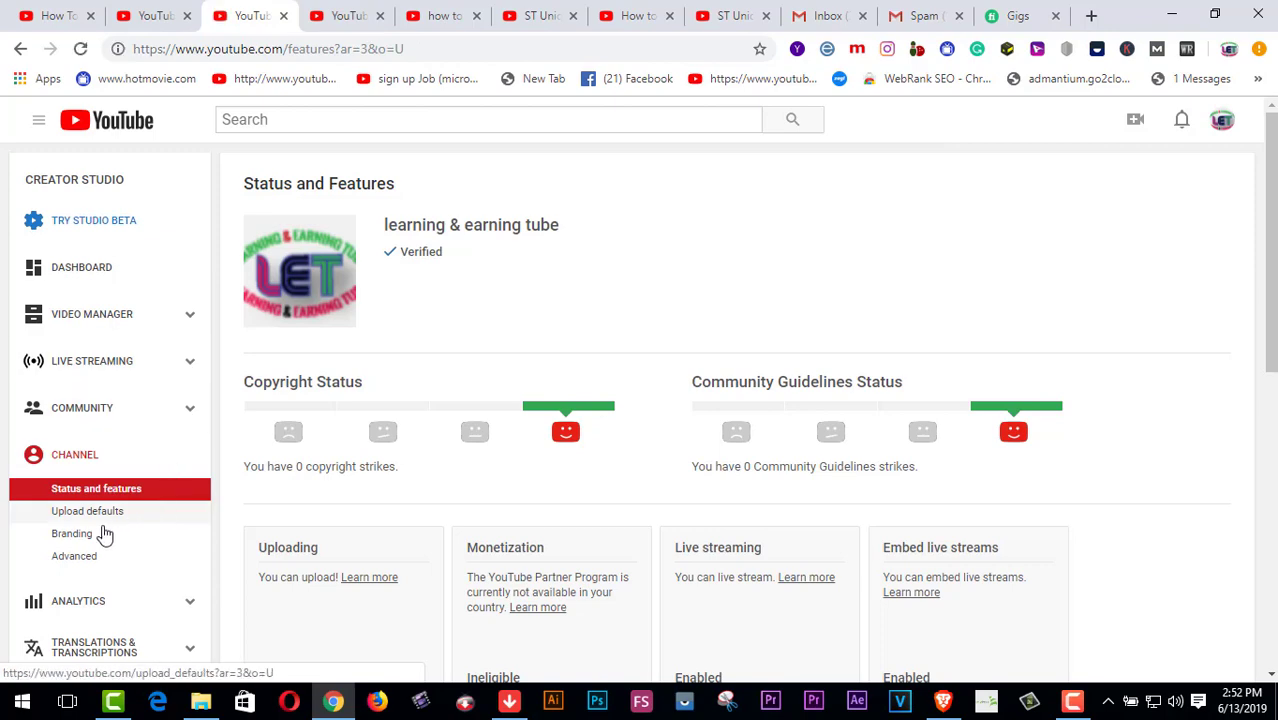
pyautogui.scroll(-6, 665, 466)
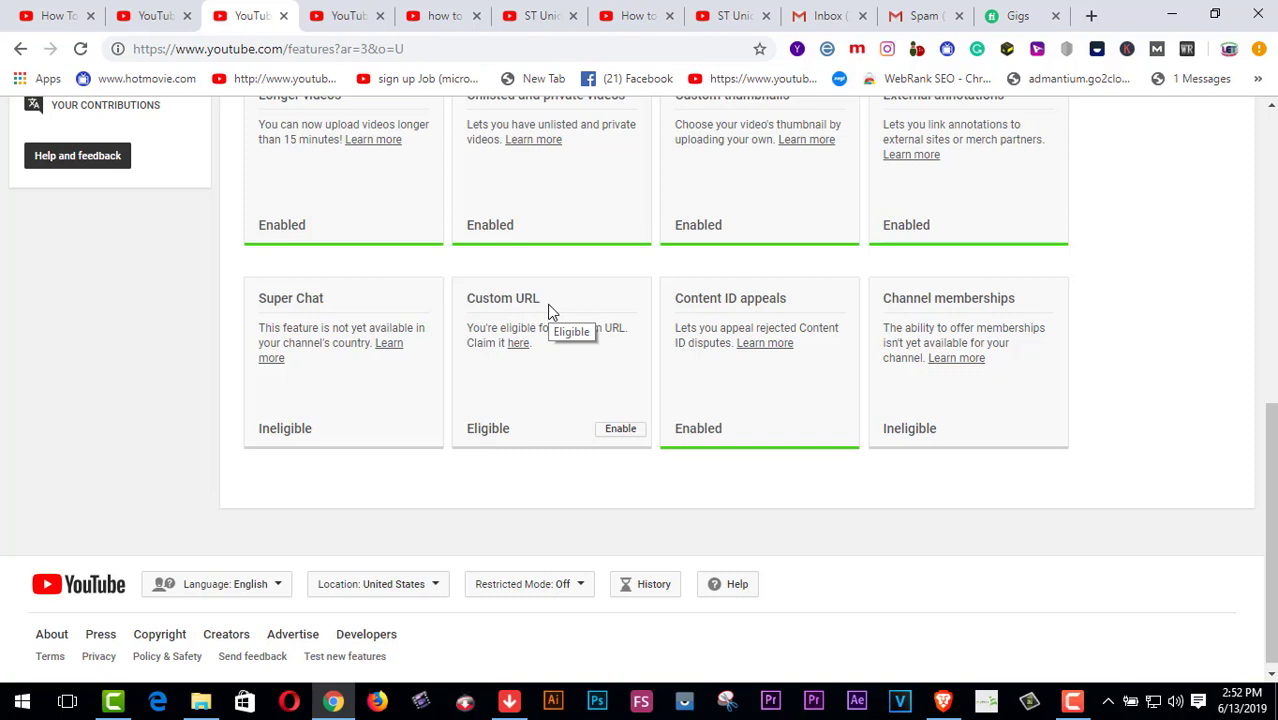
pyautogui.click(621, 436)
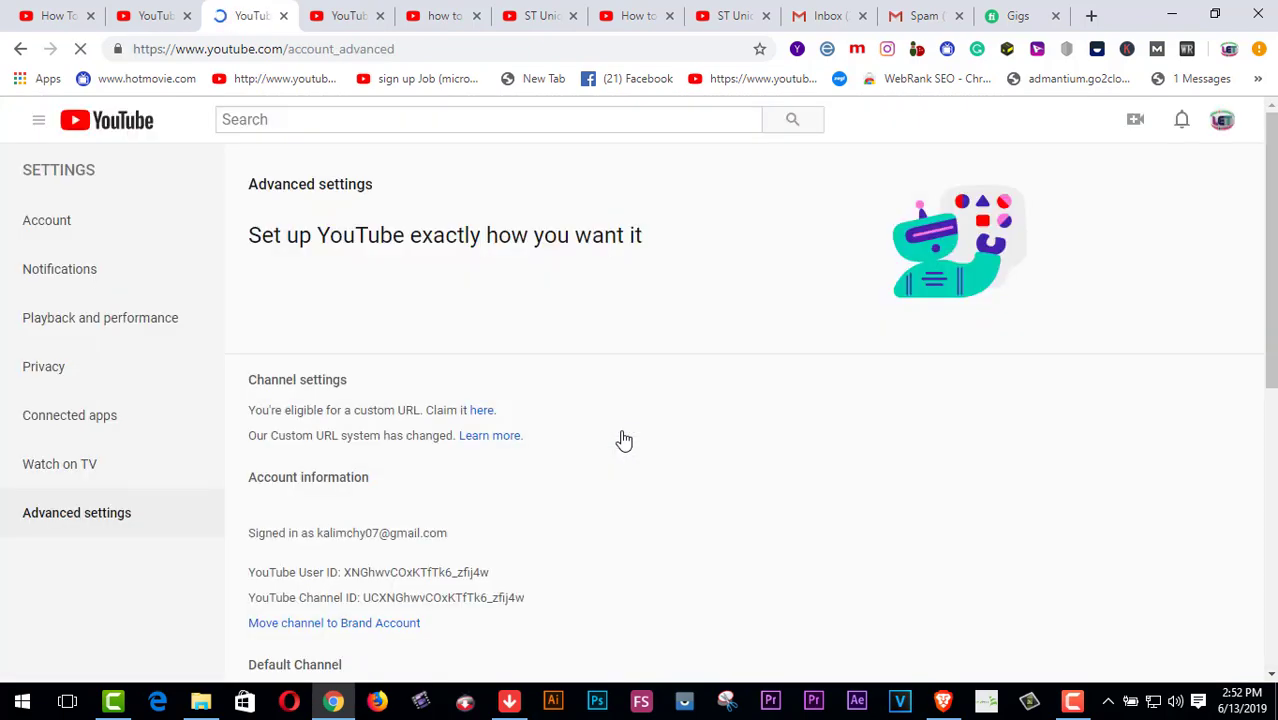
# Step: Follow the 'Claim it here' link in Advanced settings to preview youtube.com/c/learningearningtube
pyautogui.scroll(-1, 621, 446)
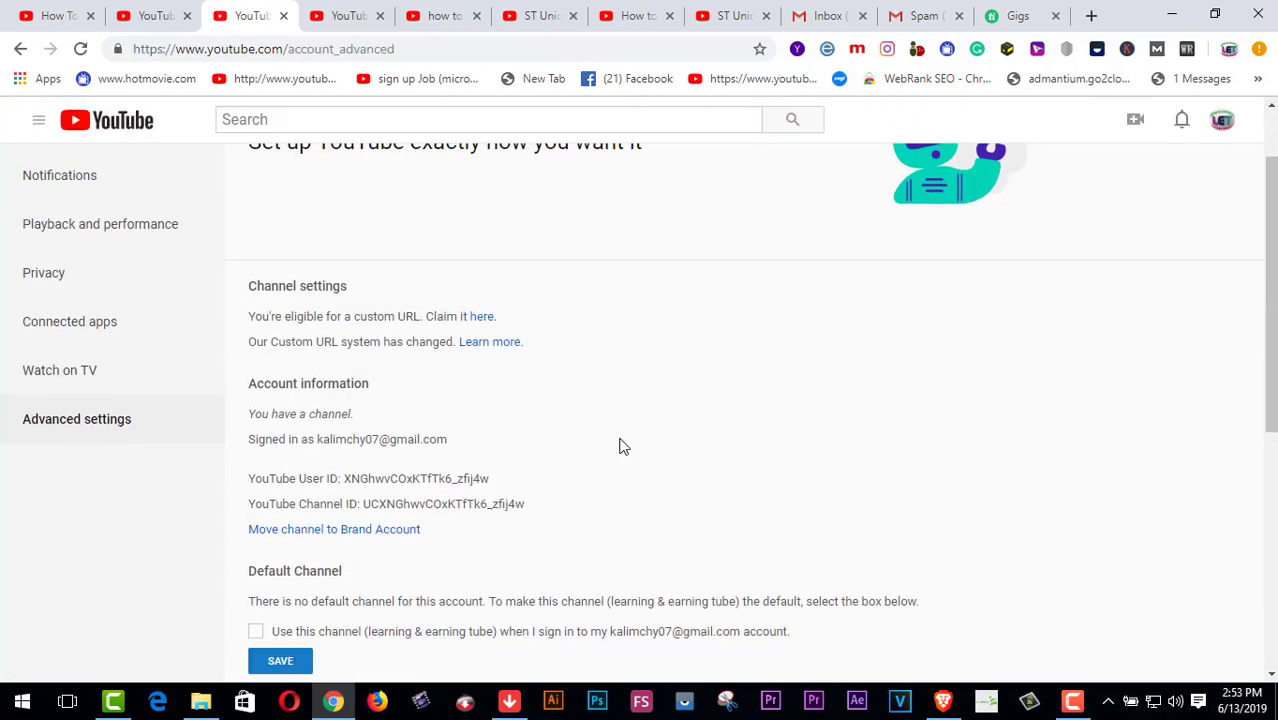
pyautogui.scroll(-3, 621, 420)
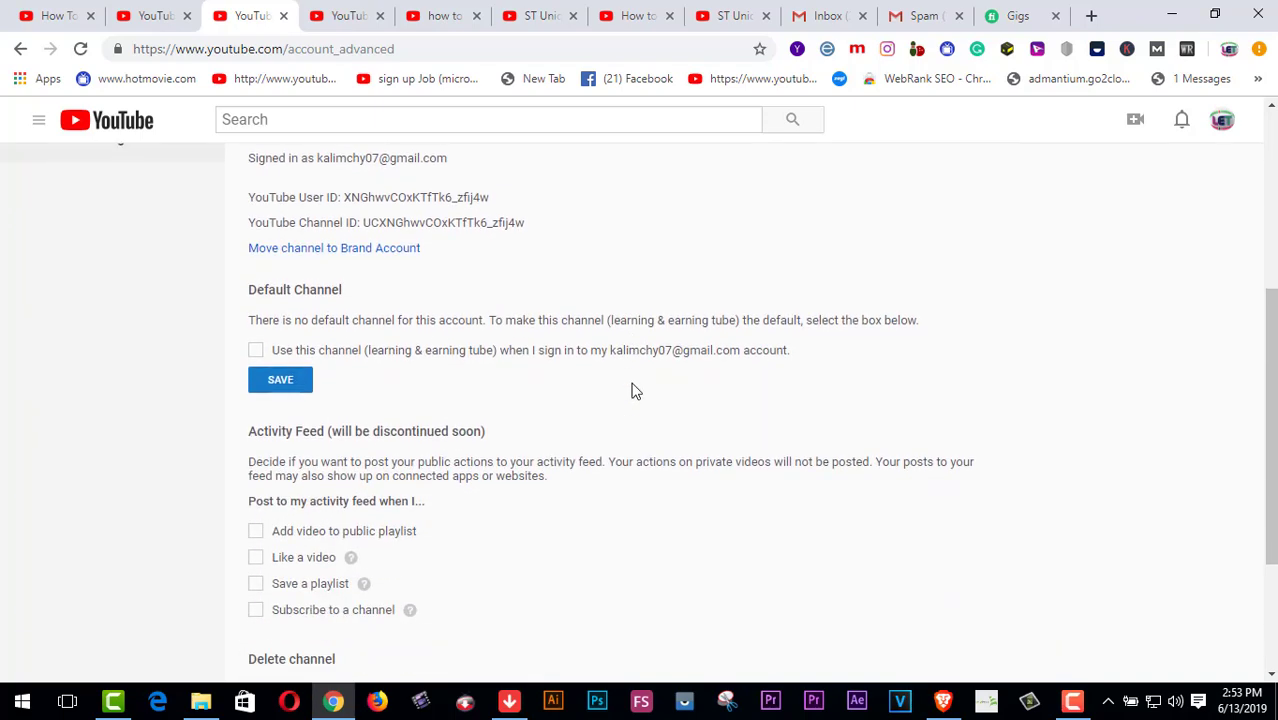
pyautogui.scroll(3, 633, 390)
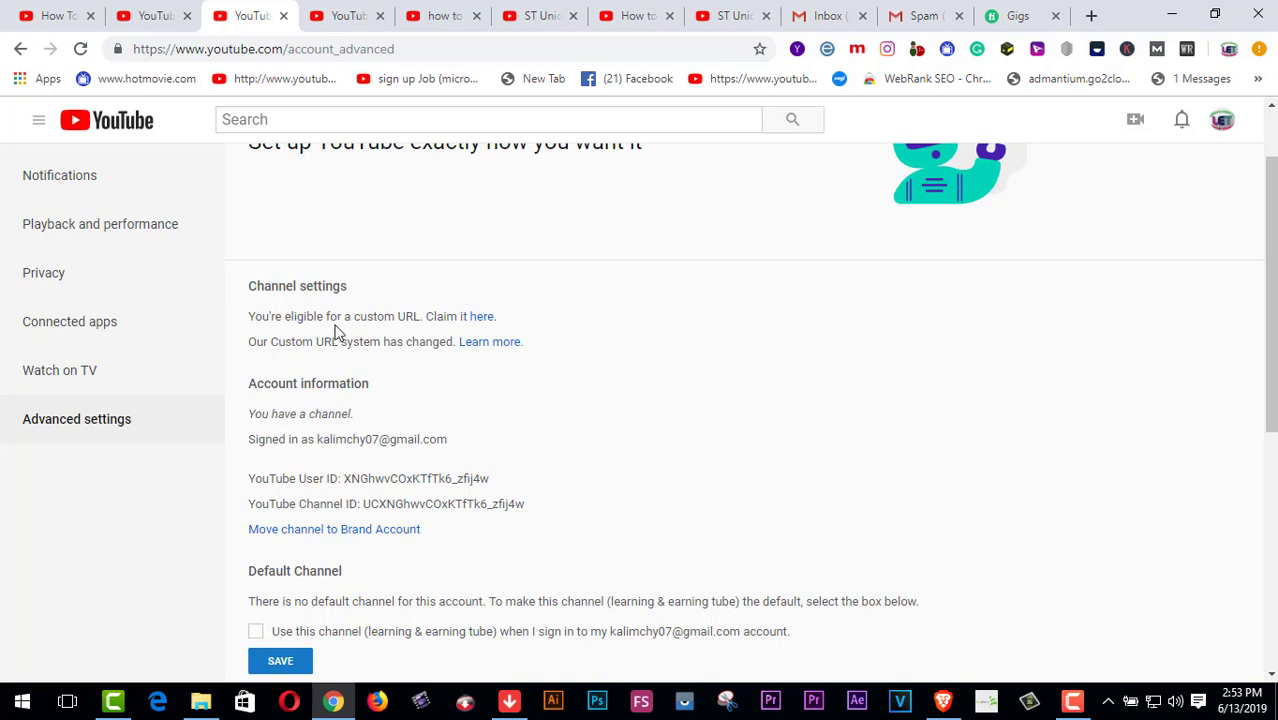
pyautogui.click(480, 317)
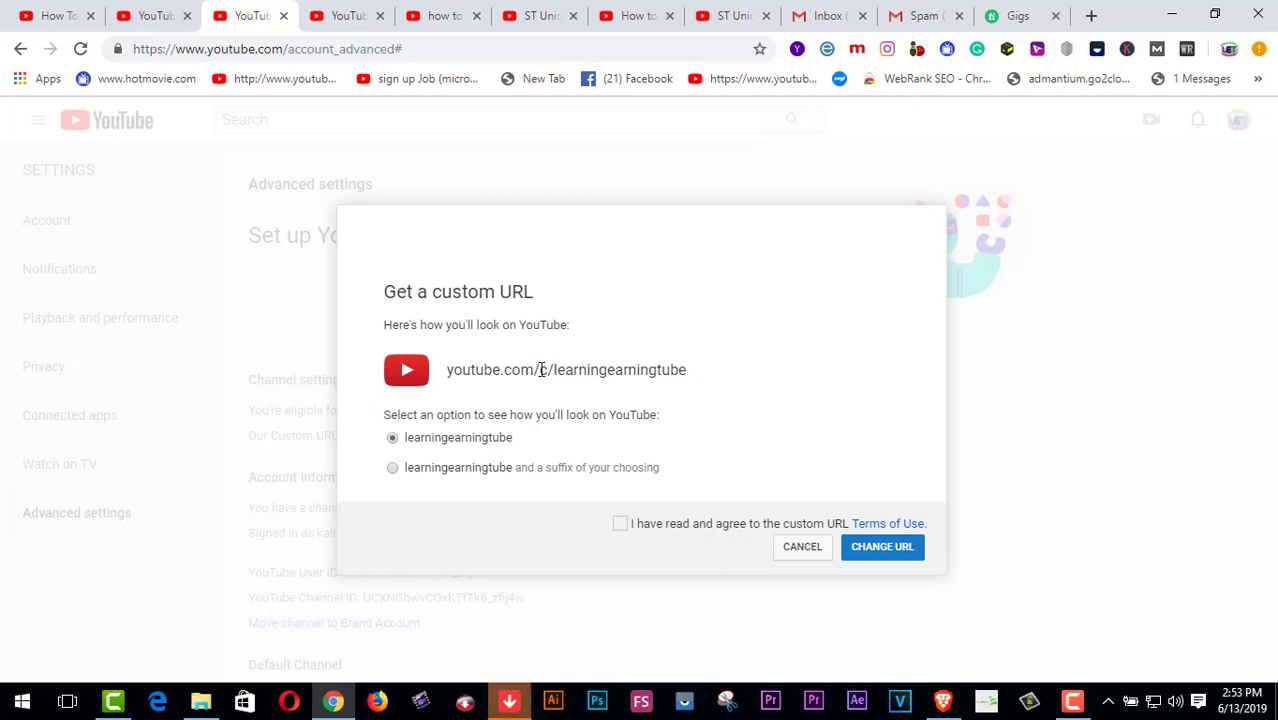
# Step: Try the suffix option, then keep the plain learningearningtube custom URL without a suffix
pyautogui.moveTo(553, 371); pyautogui.dragTo(700, 388)
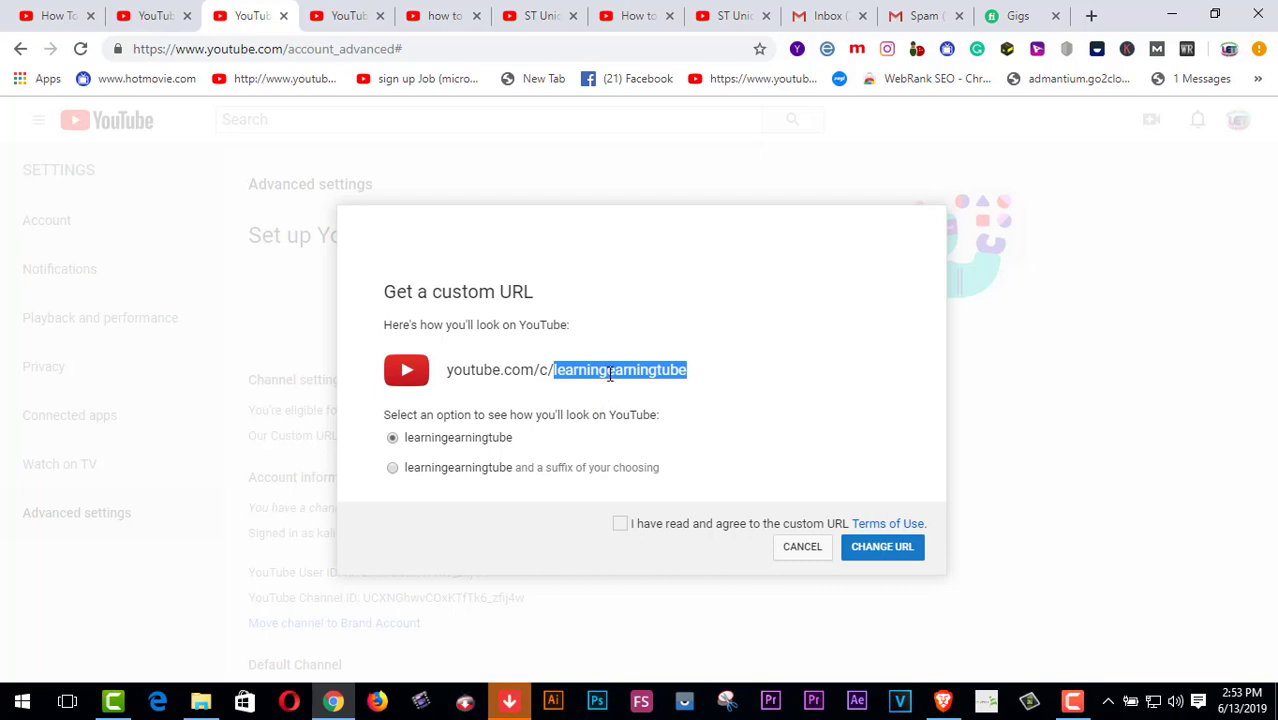
pyautogui.click(608, 372)
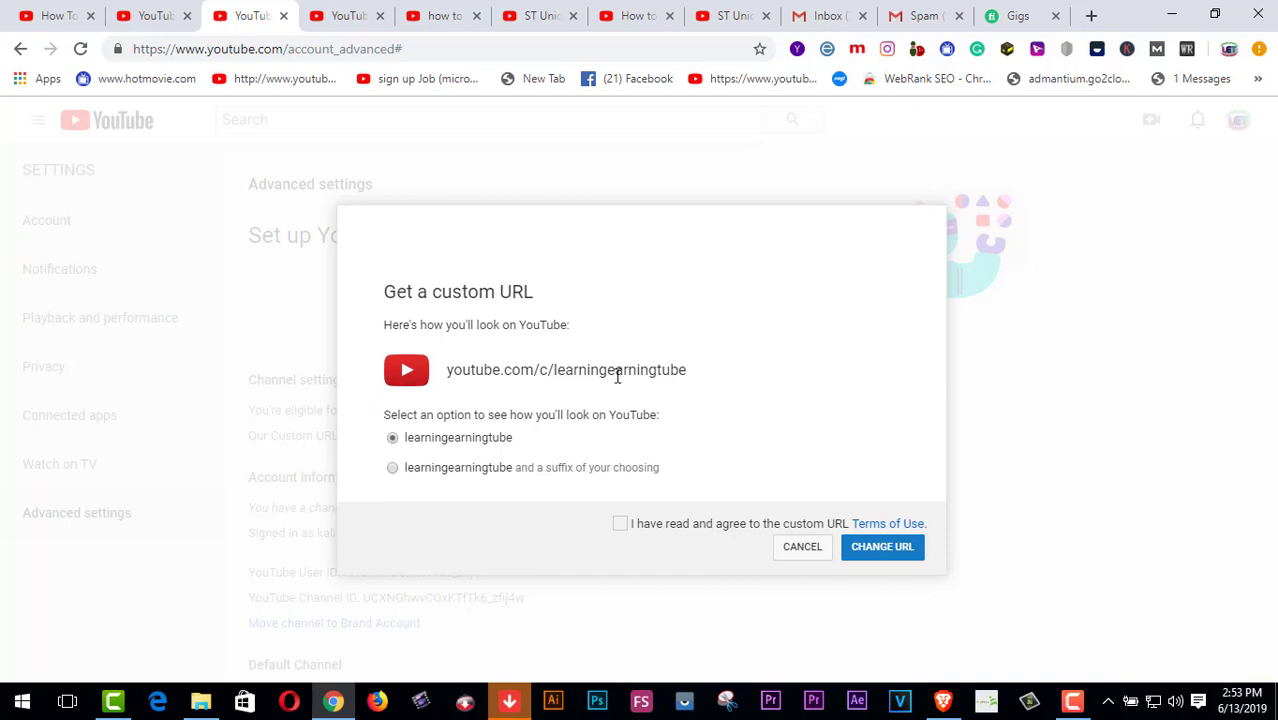
pyautogui.click(391, 470)
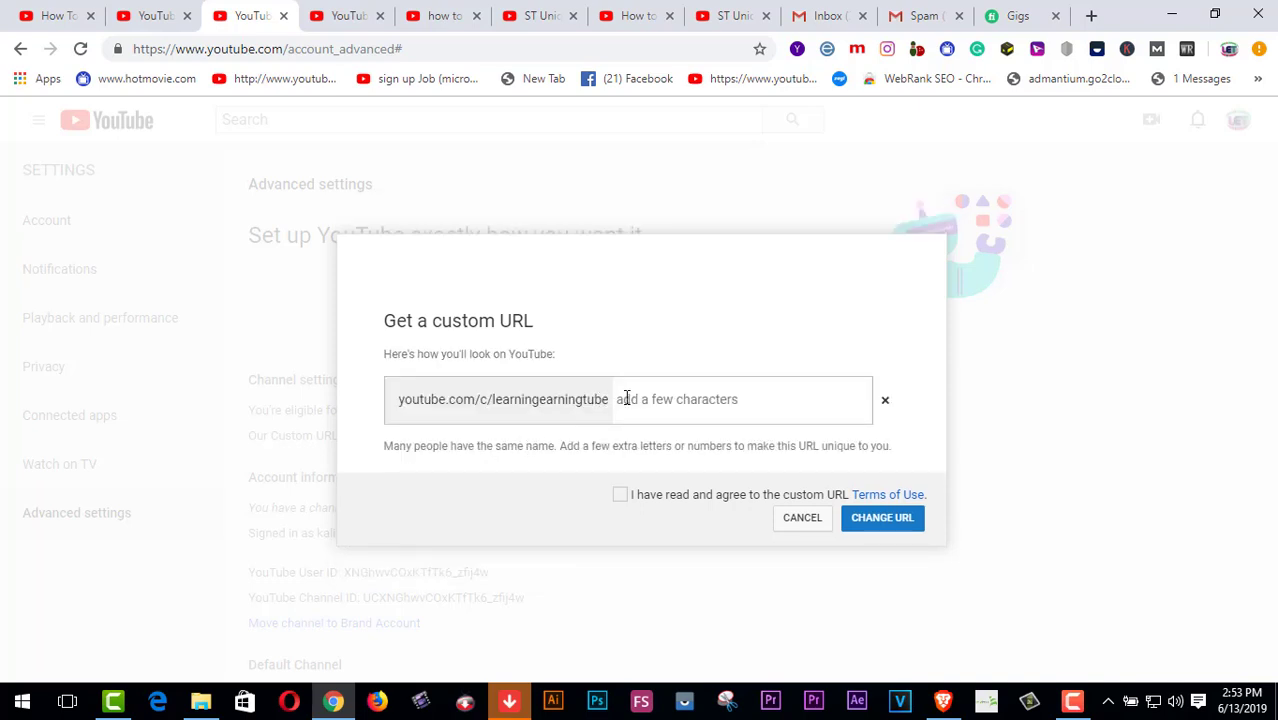
pyautogui.moveTo(617, 400); pyautogui.dragTo(534, 401)
pyautogui.click(487, 398)
pyautogui.click(619, 399)
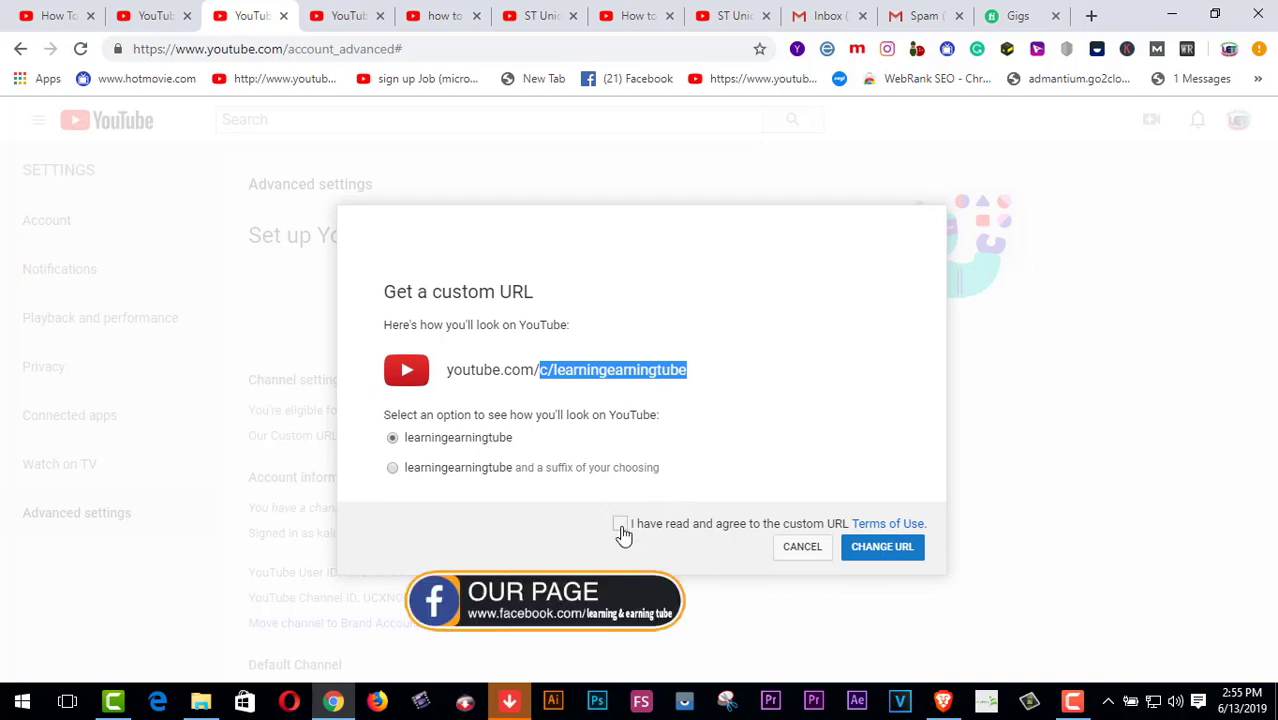
# Step: Submit and permanently confirm youtube.com/c/learningearningtube as the custom URL
pyautogui.click(903, 560)
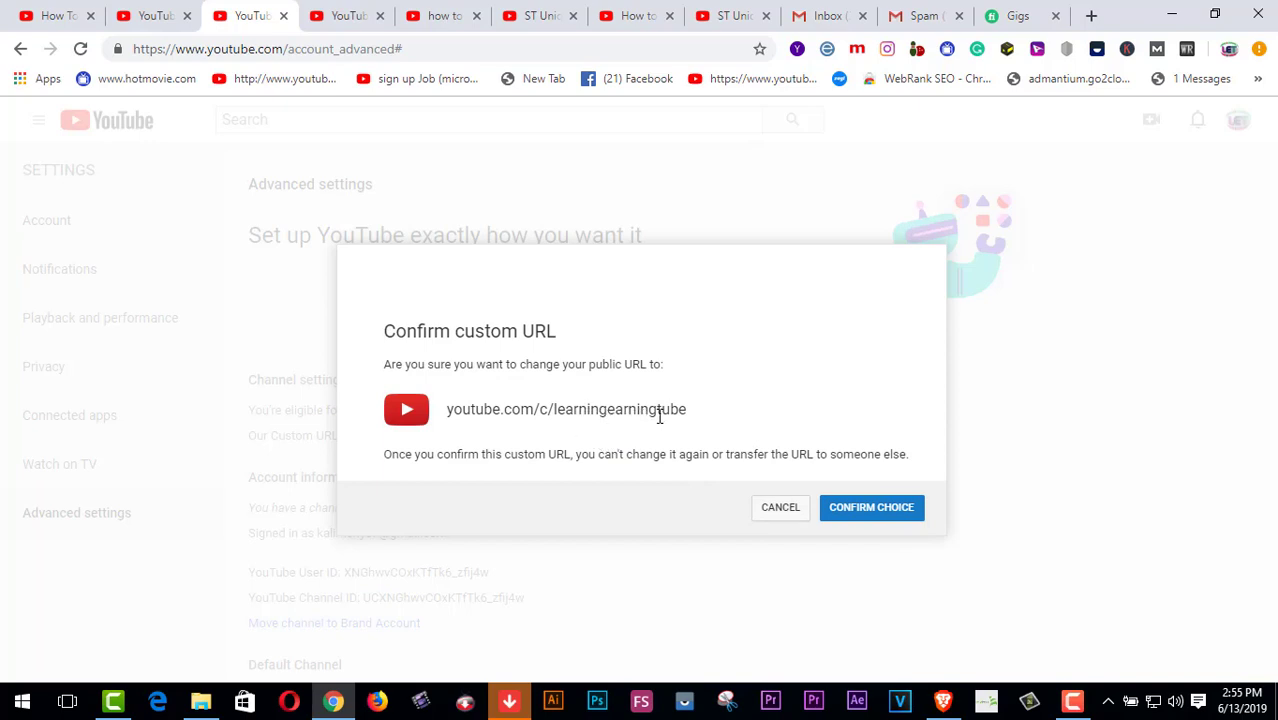
pyautogui.click(871, 509)
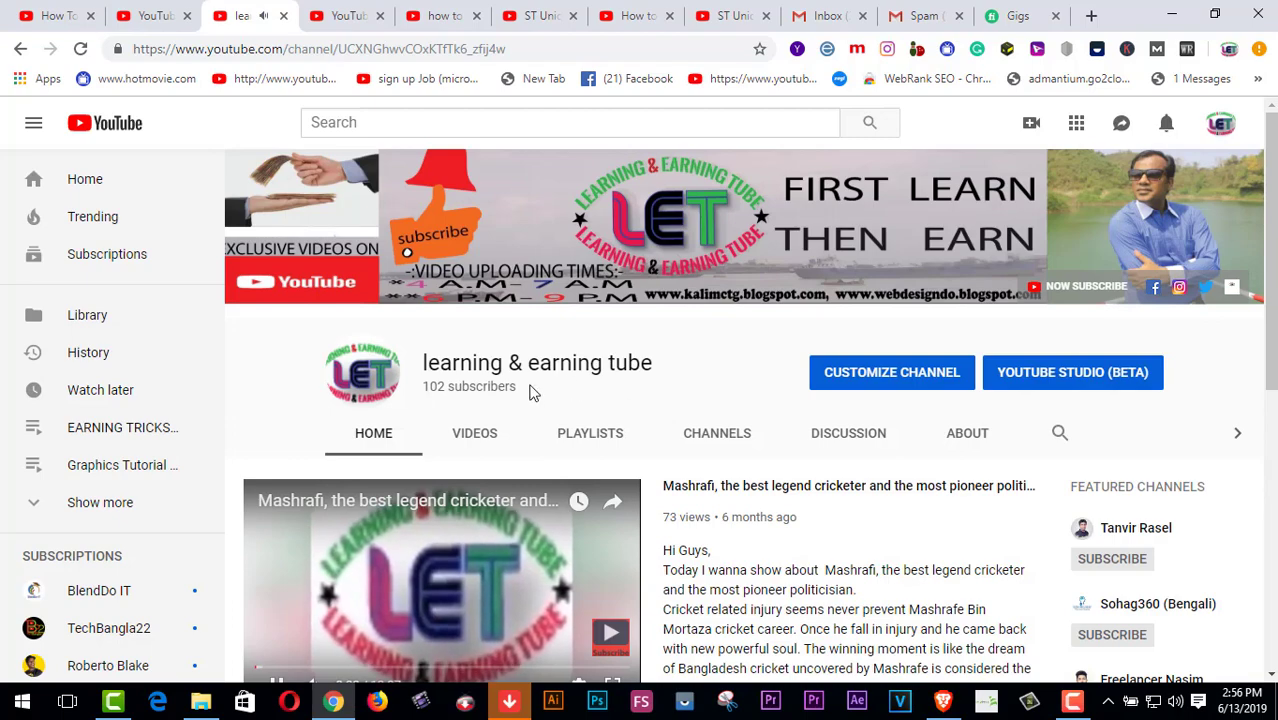
# Step: Pause the channel trailer on the channel home page
pyautogui.scroll(-3, 533, 392)
pyautogui.click(276, 403)
pyautogui.scroll(3, 703, 260)
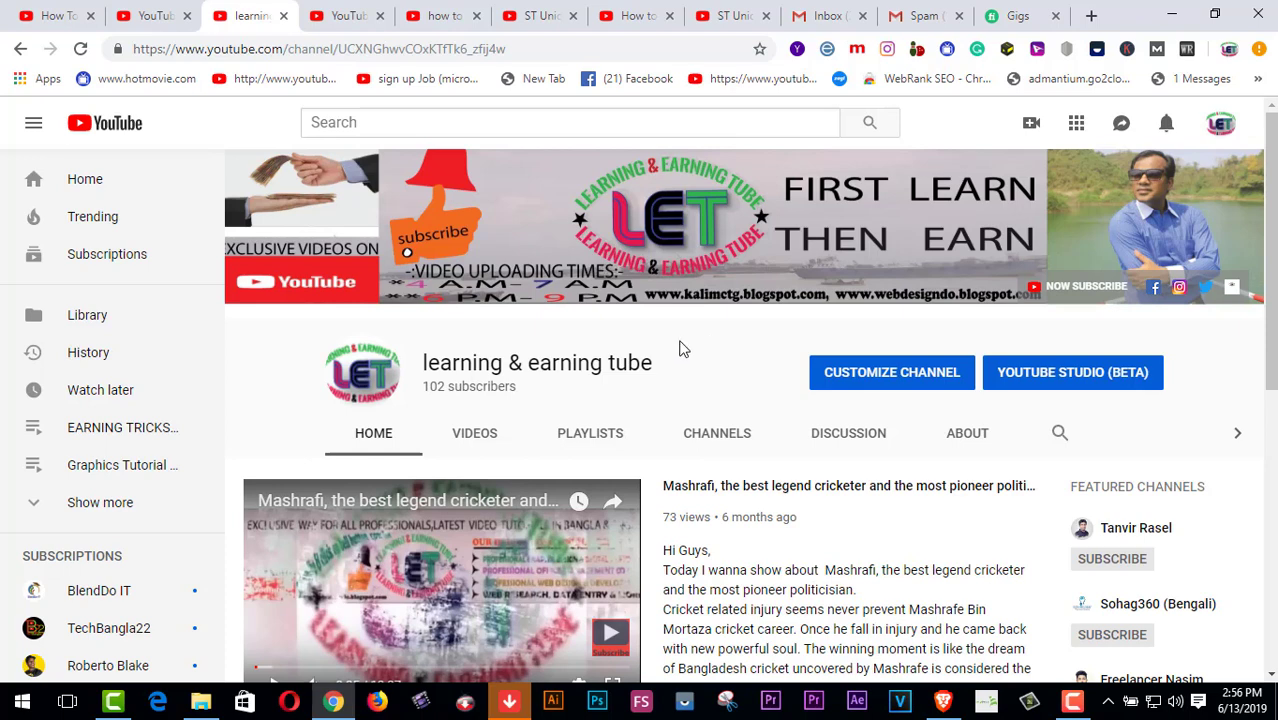
# Step: Reopen Advanced settings from the Custom URL card in Status and features
pyautogui.click(341, 20)
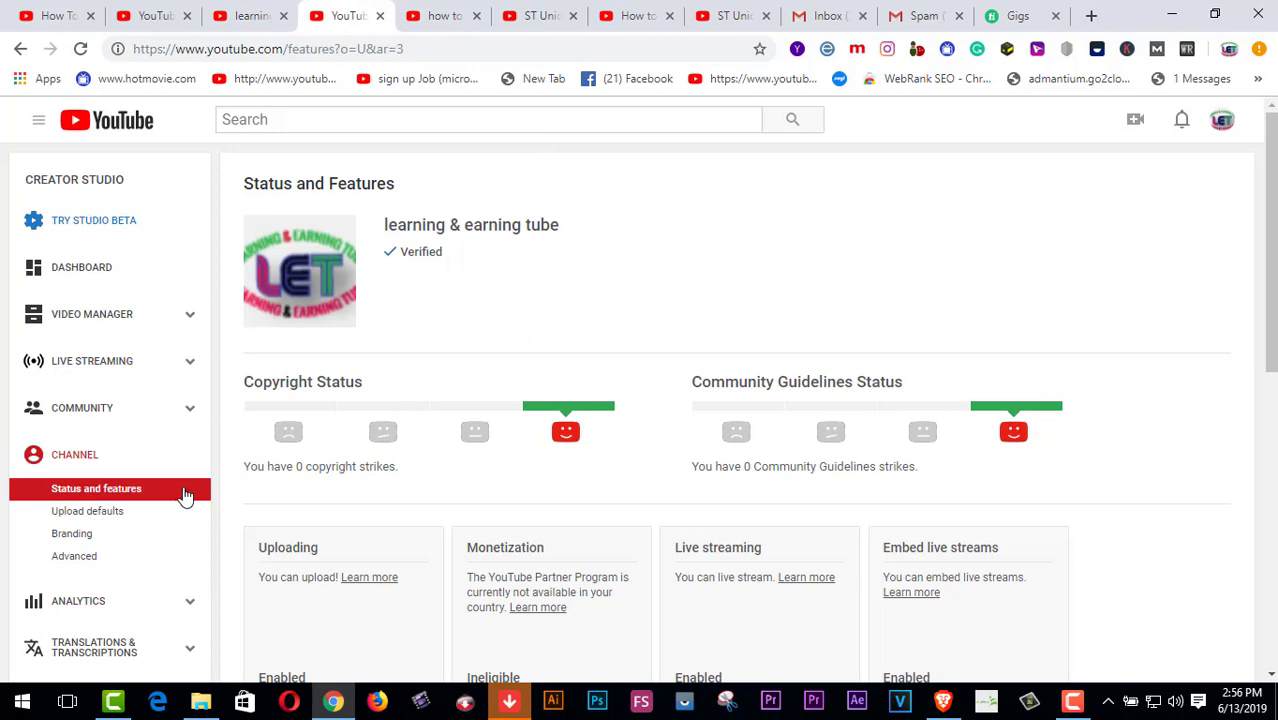
pyautogui.scroll(-1, 180, 491)
pyautogui.scroll(-1, 160, 417)
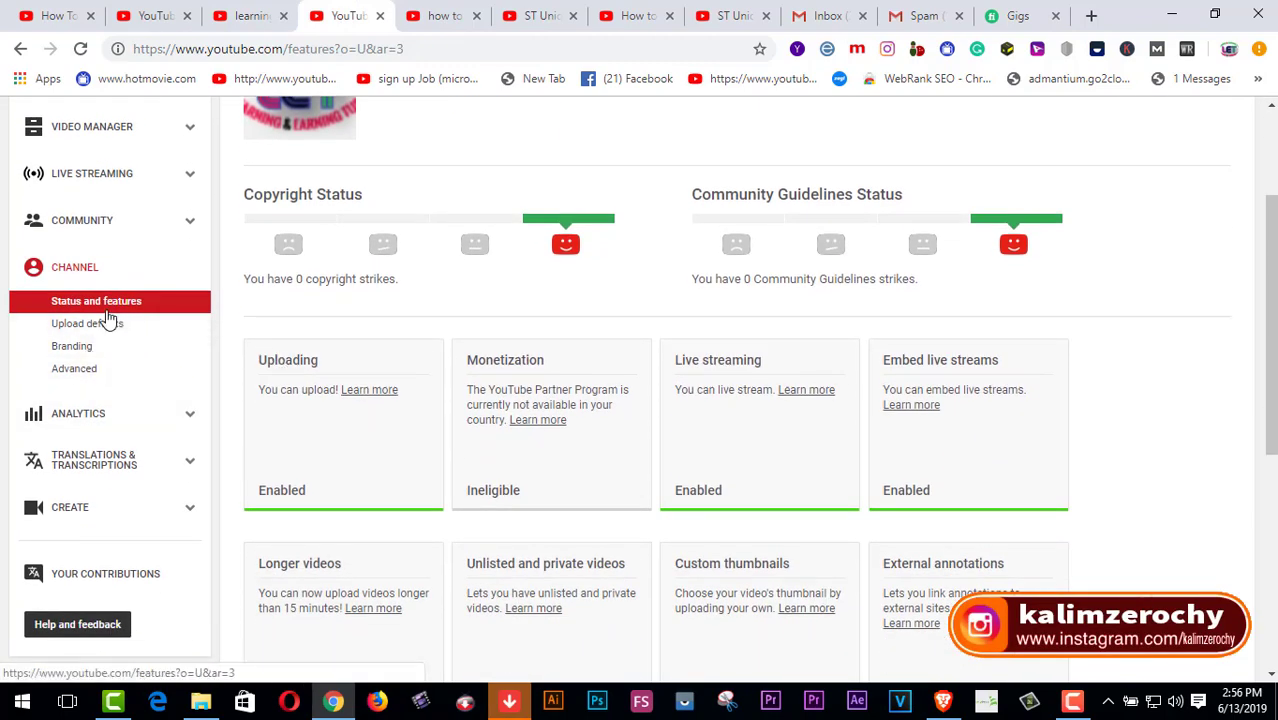
pyautogui.scroll(-4, 478, 375)
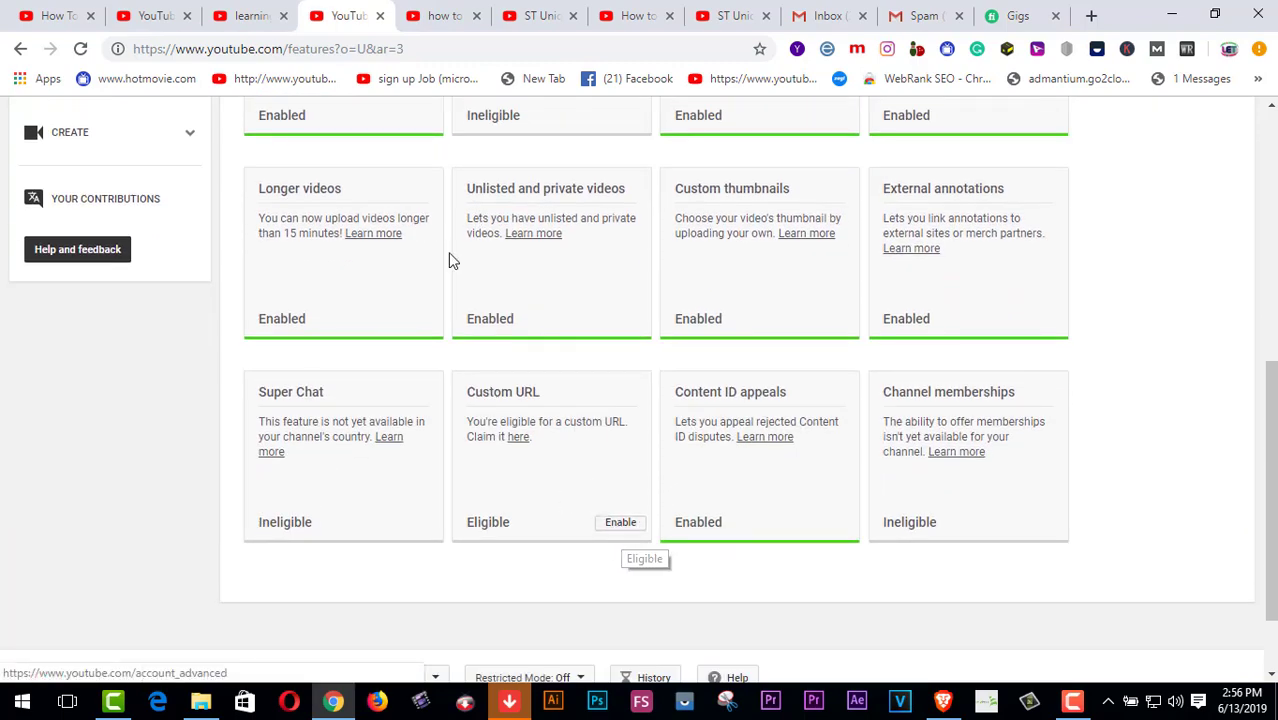
pyautogui.click(624, 526)
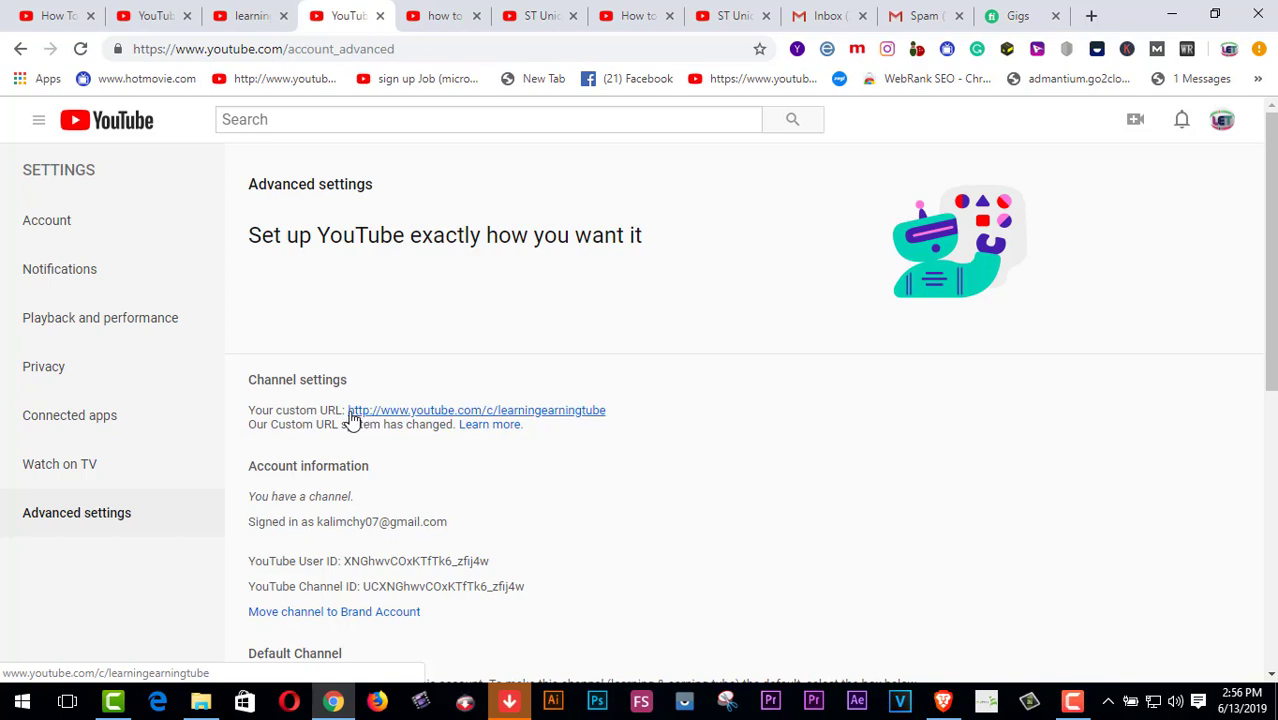
# Step: Copy youtube.com/c/learningearningtube and load it in a new browser tab
pyautogui.moveTo(349, 421); pyautogui.dragTo(665, 420)
pyautogui.rightClick(590, 408)
pyautogui.click(642, 552)
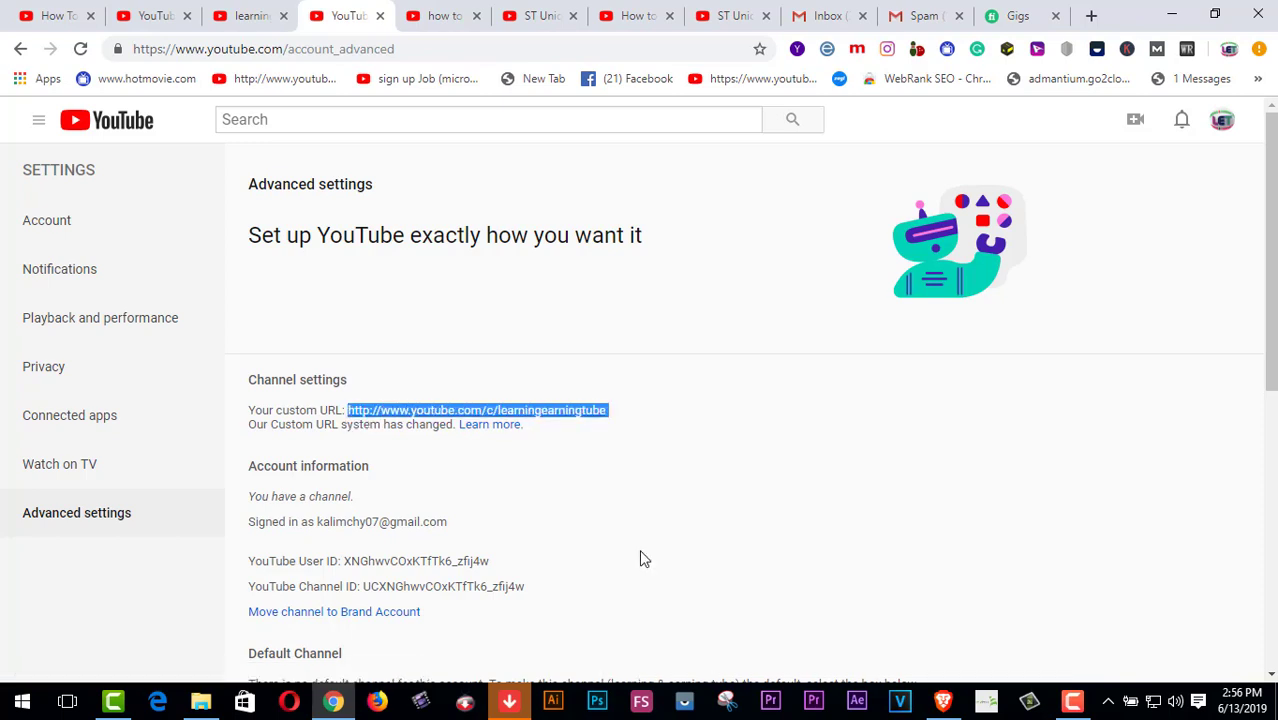
pyautogui.click(1091, 15)
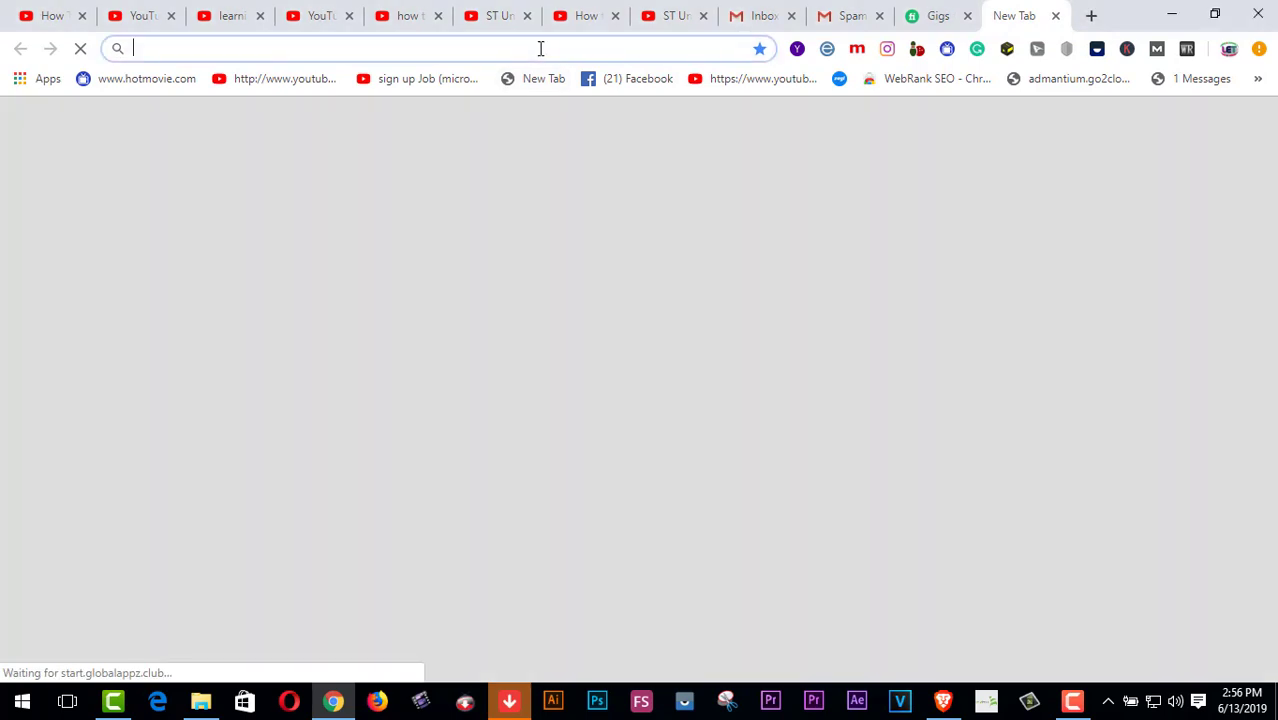
pyautogui.rightClick(540, 48)
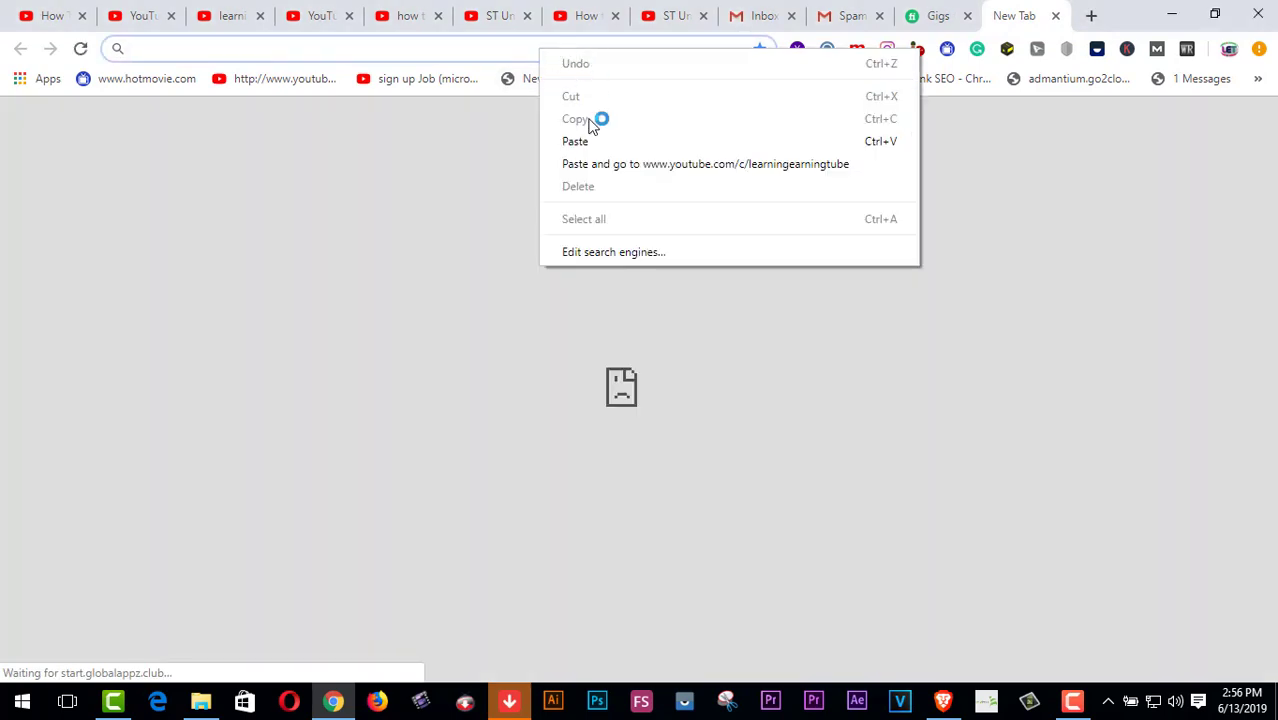
pyautogui.click(598, 140)
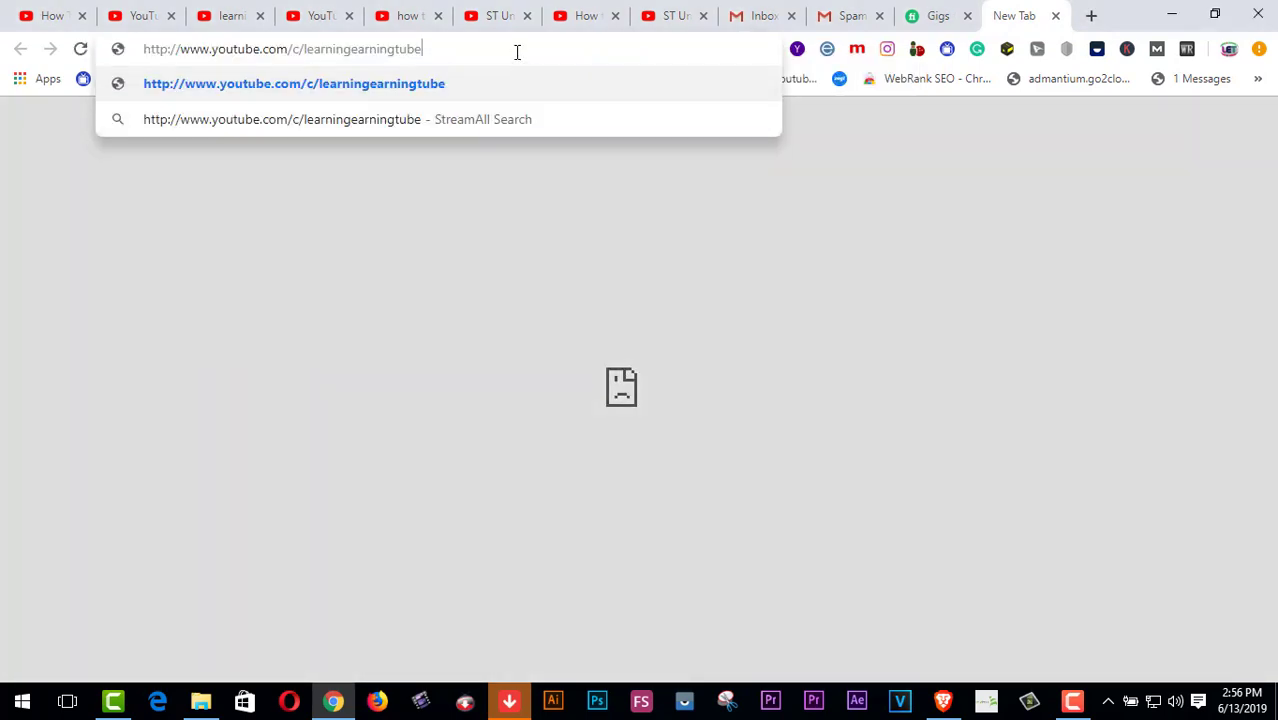
pyautogui.press('Return')
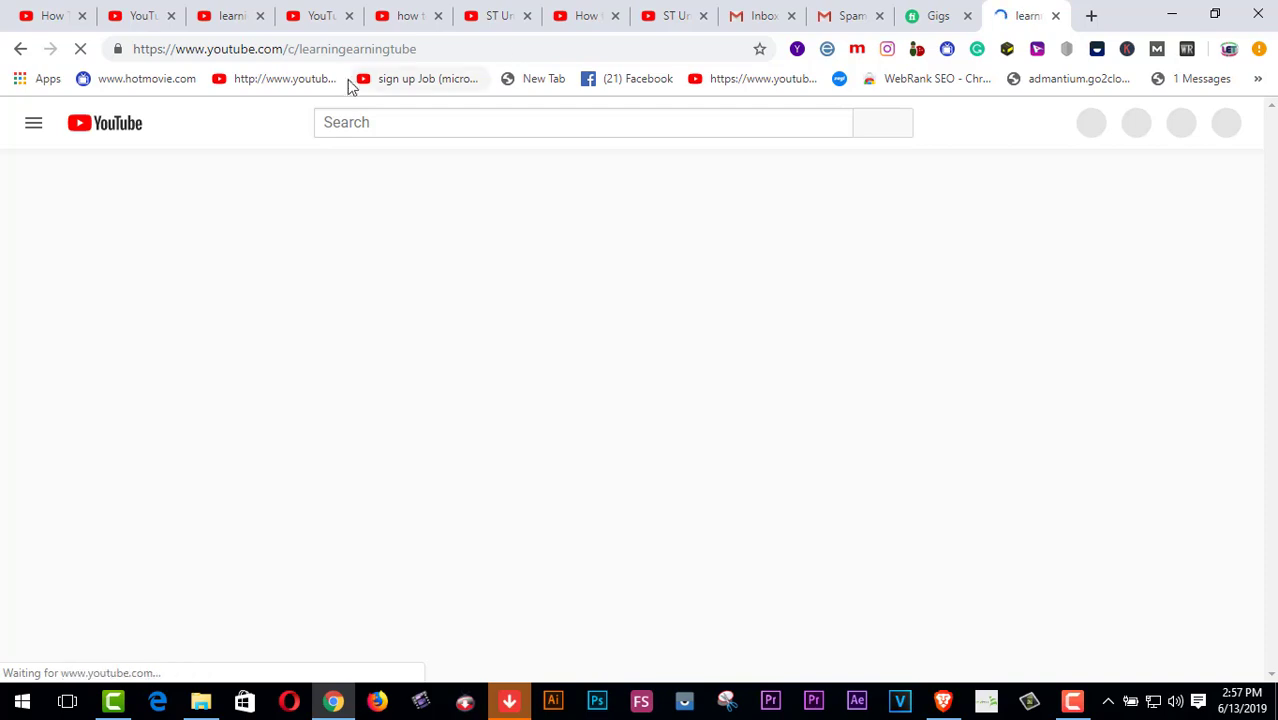
# Step: Check the custom URL shows the learning & earning tube home page and pause the featured video
pyautogui.moveTo(300, 48); pyautogui.dragTo(439, 46)
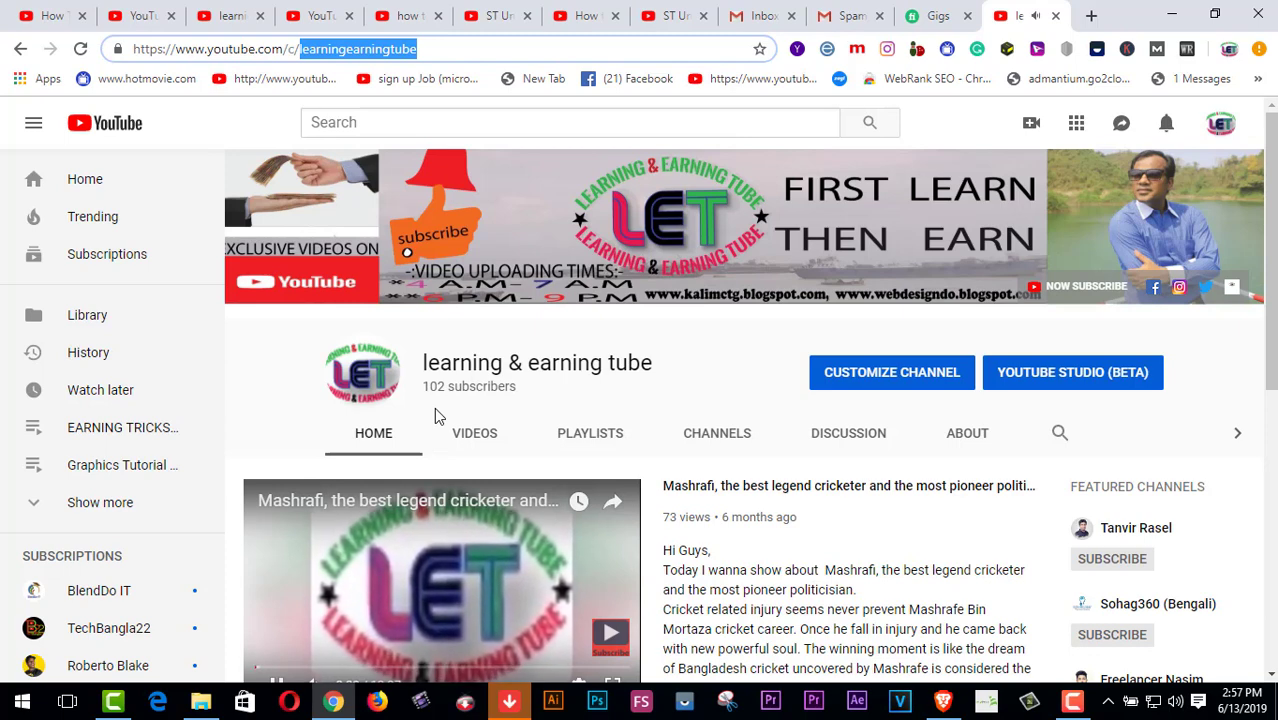
pyautogui.scroll(-2, 436, 416)
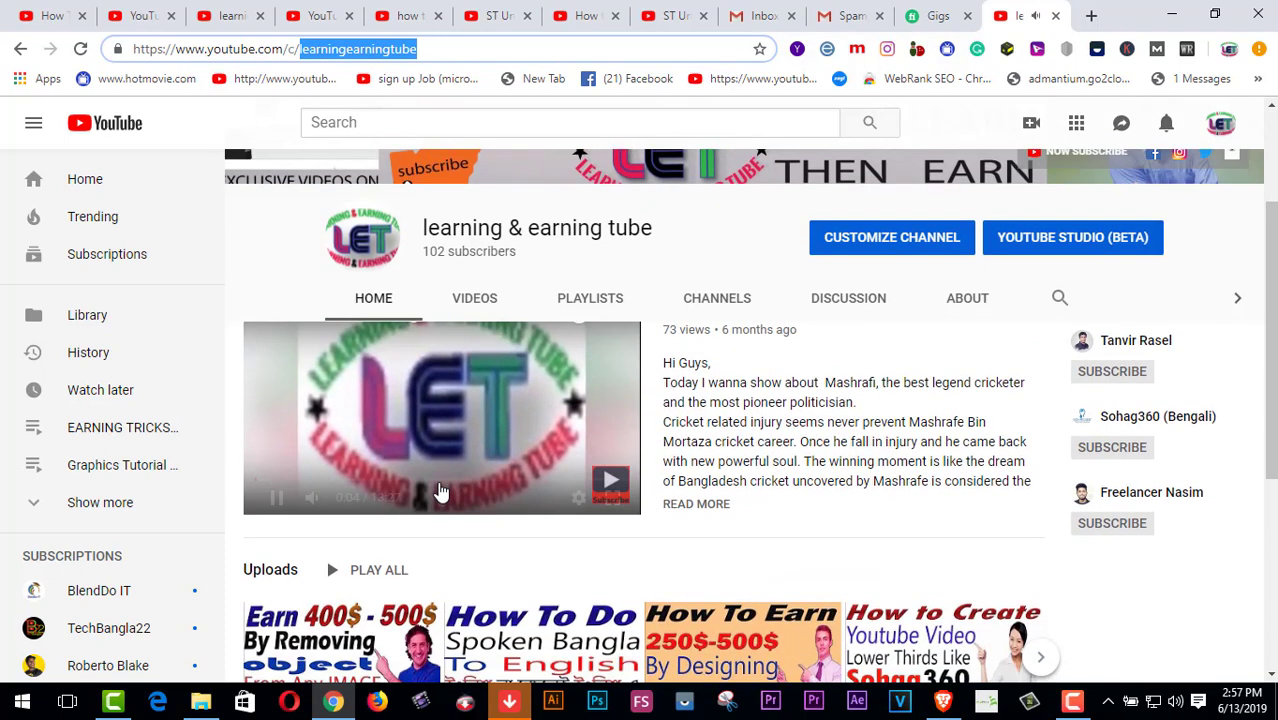
pyautogui.click(276, 497)
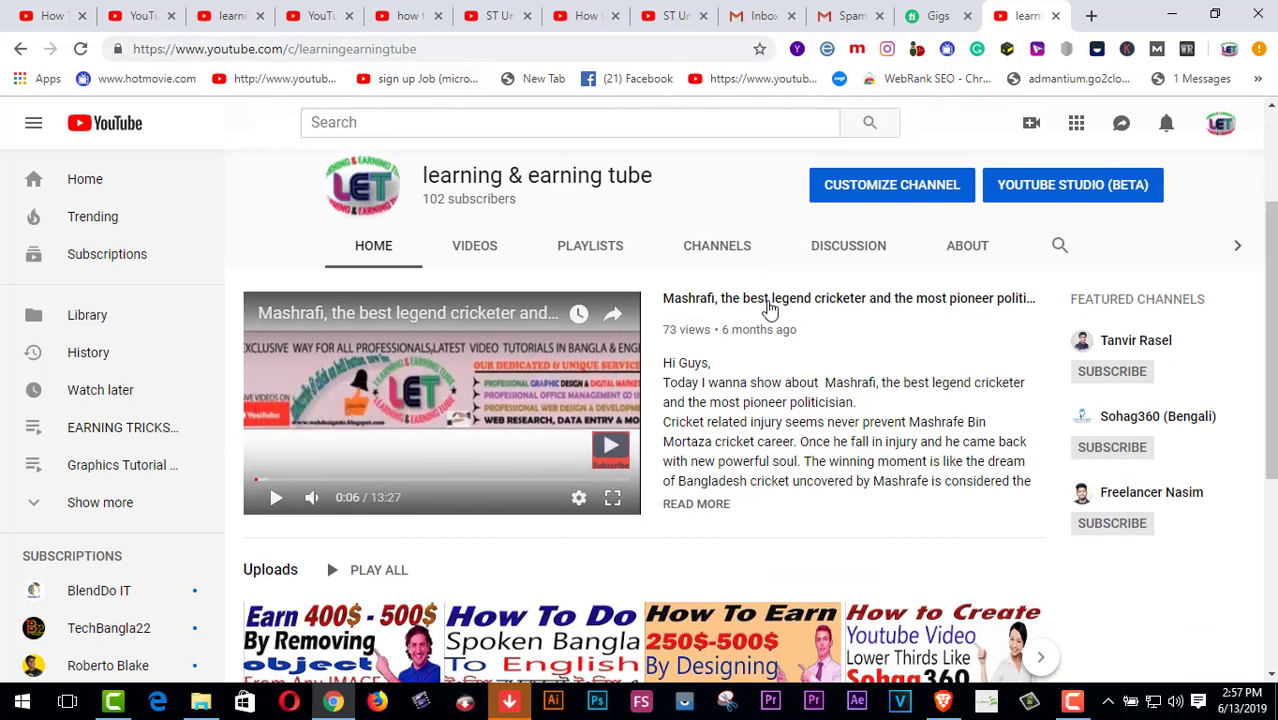
pyautogui.scroll(2, 800, 412)
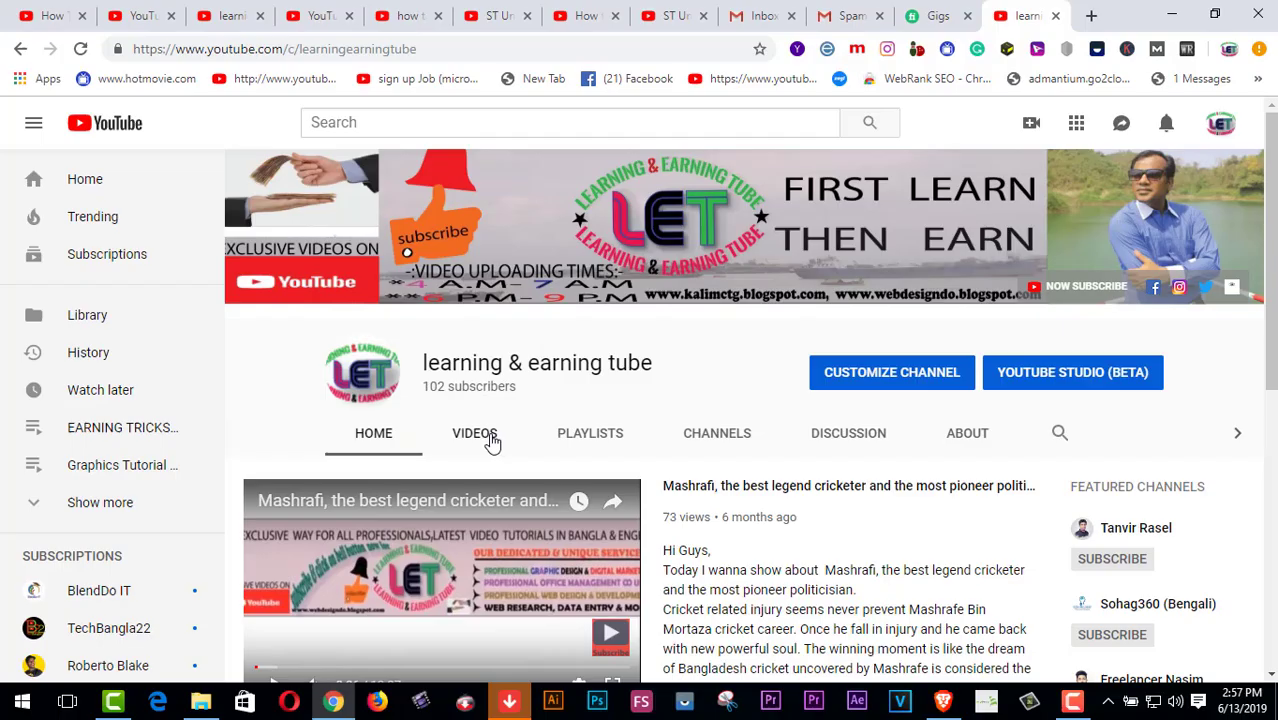
# Step: Open the learning & earning tube Videos tab and browse uploads going back two months
pyautogui.click(490, 435)
pyautogui.scroll(-5, 513, 442)
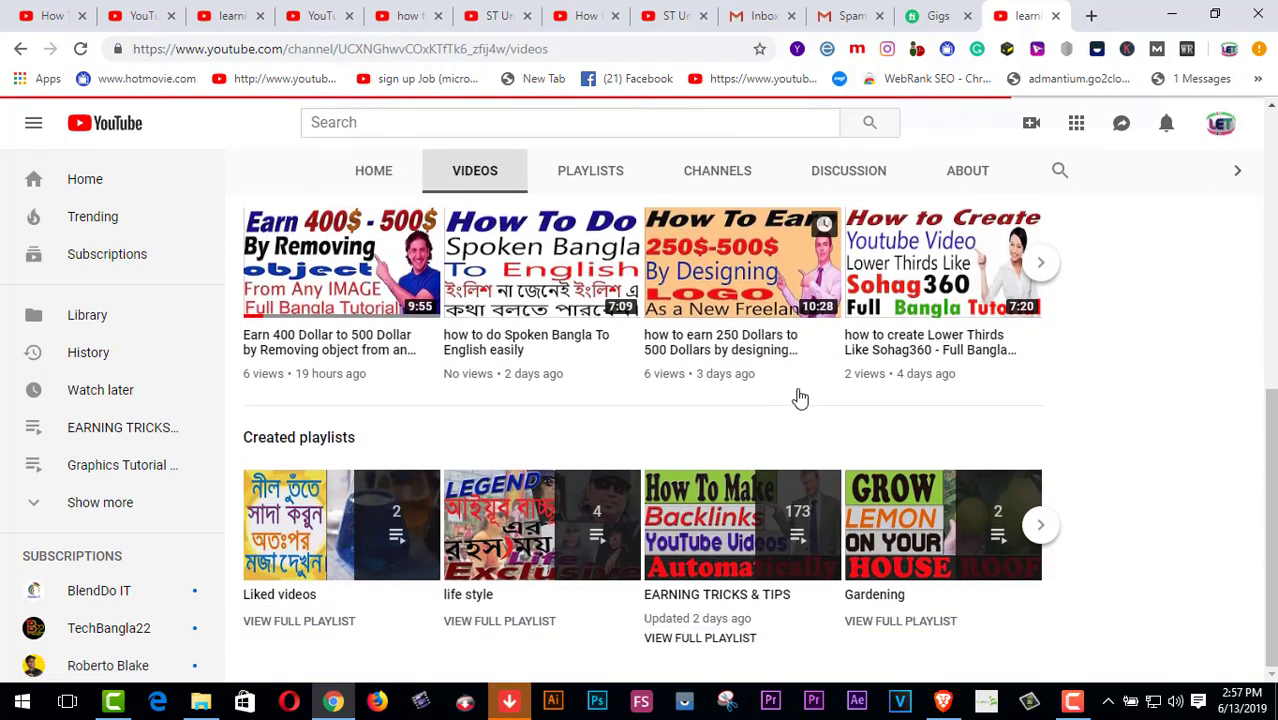
pyautogui.scroll(-8, 755, 440)
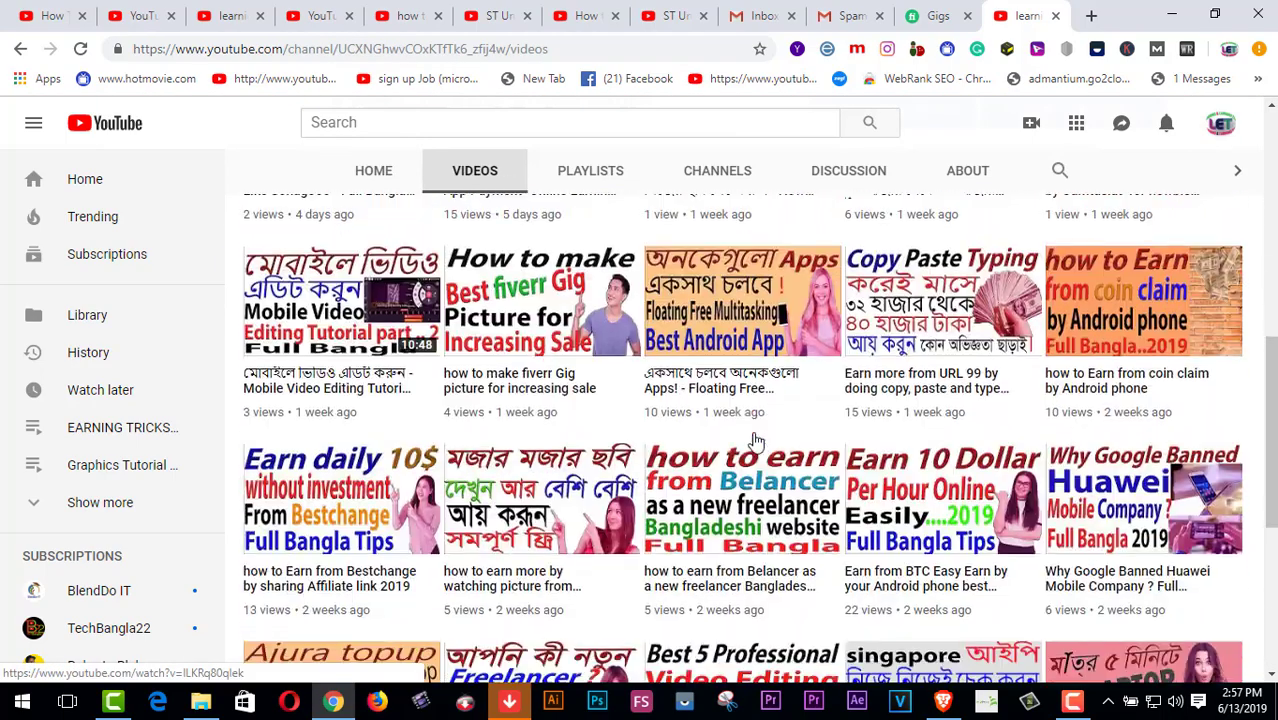
pyautogui.scroll(-1, 757, 443)
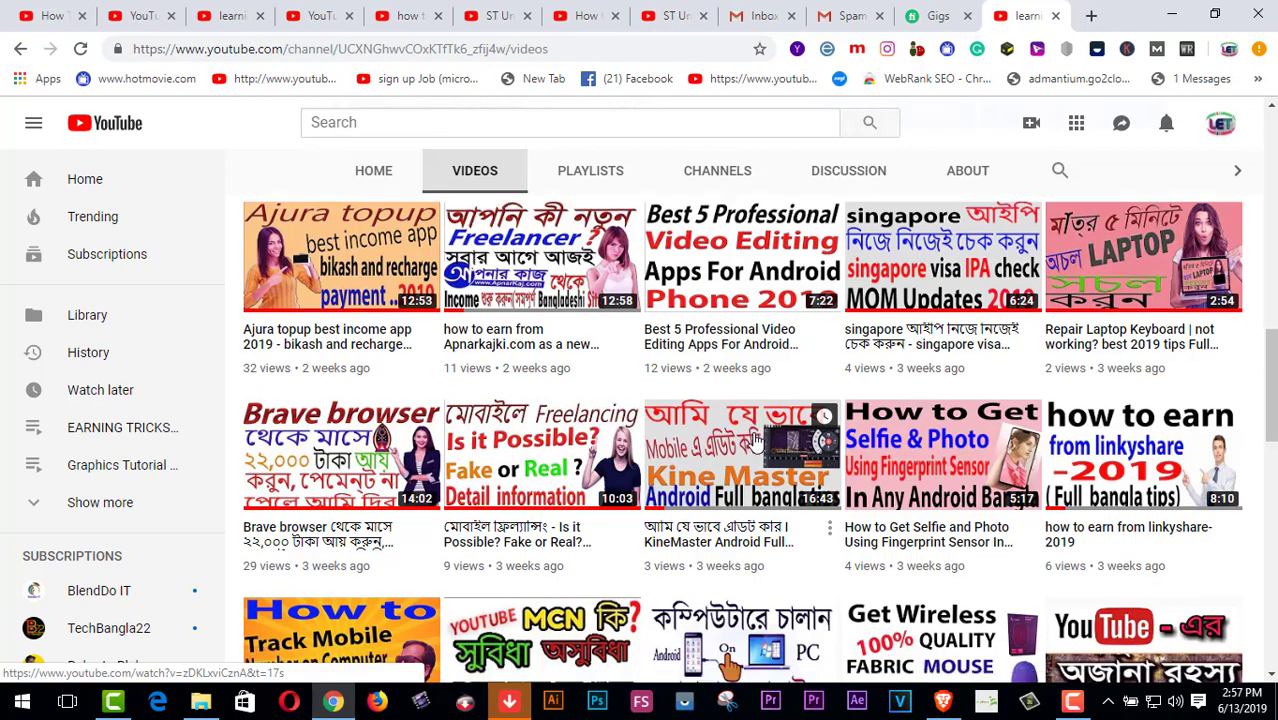
pyautogui.scroll(-10, 757, 443)
pyautogui.scroll(-2, 757, 443)
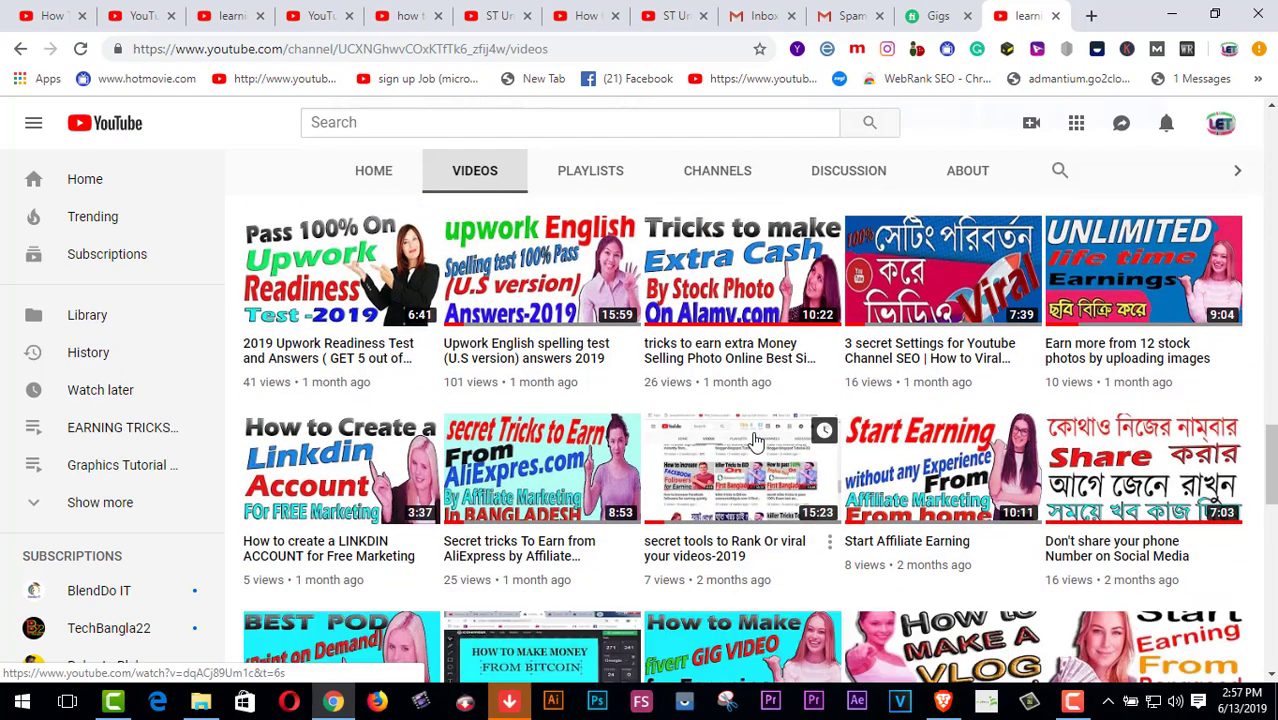
pyautogui.scroll(-10, 757, 443)
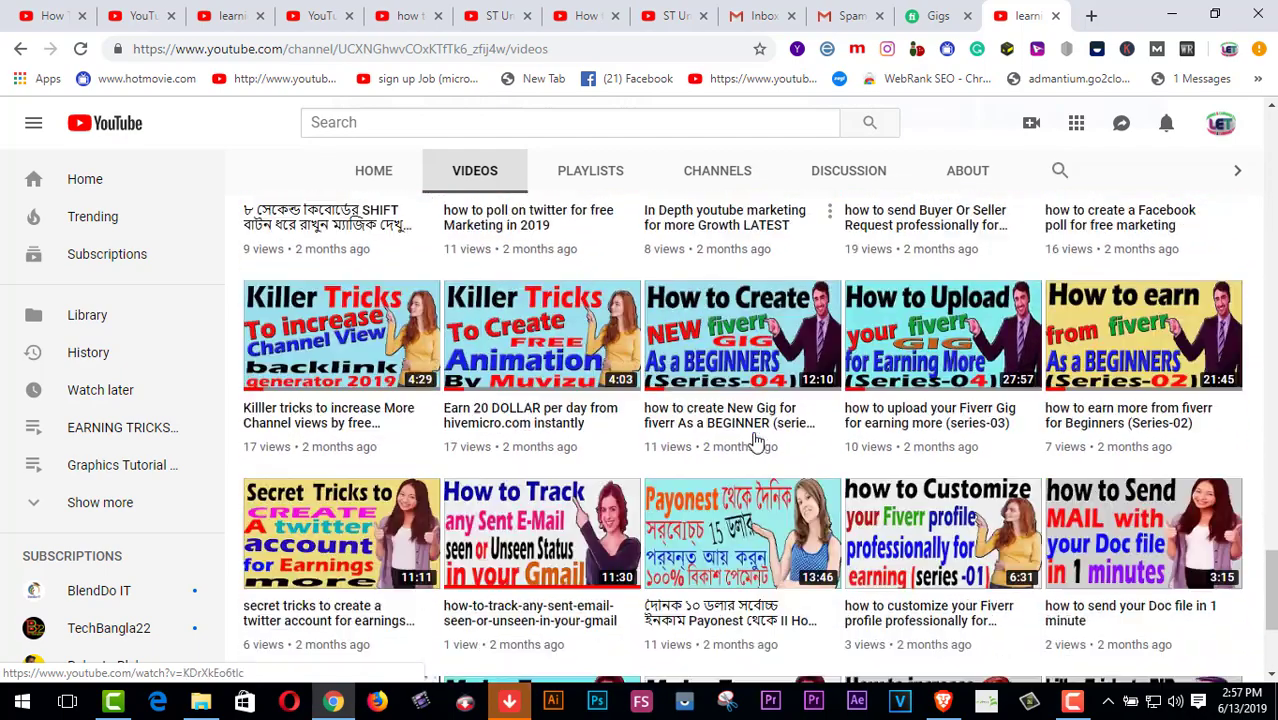
pyautogui.scroll(-1, 757, 443)
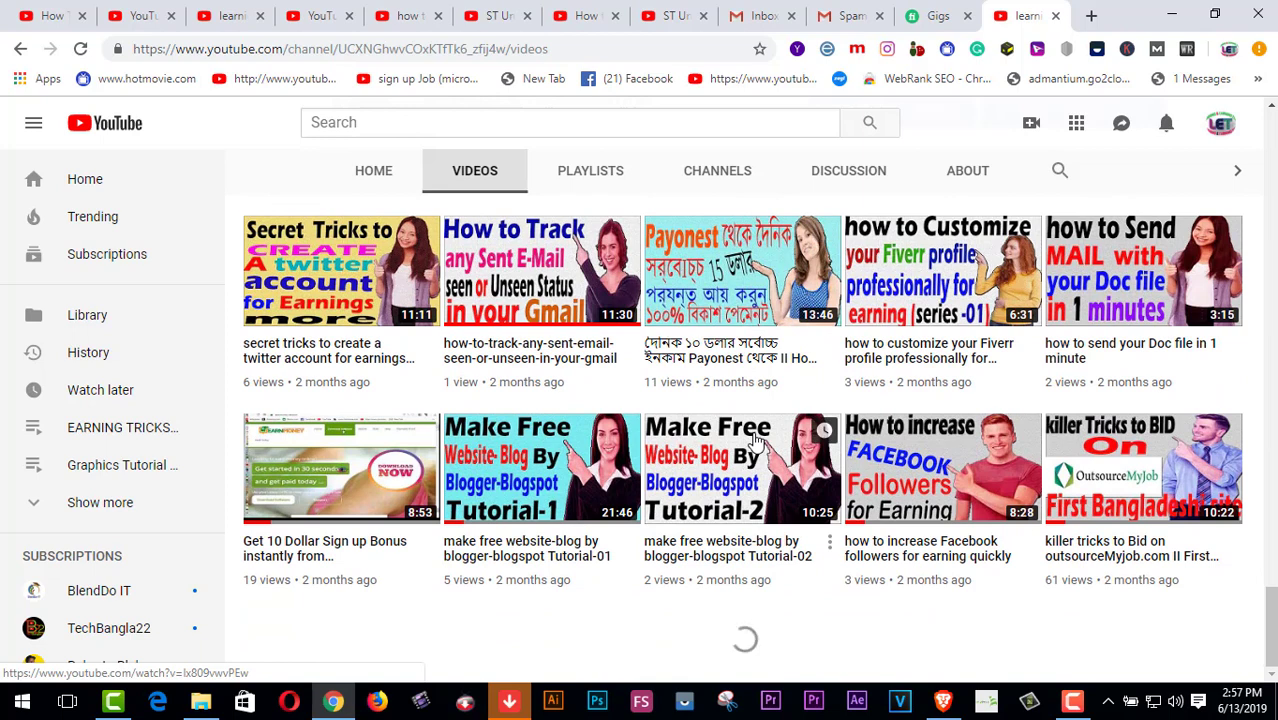